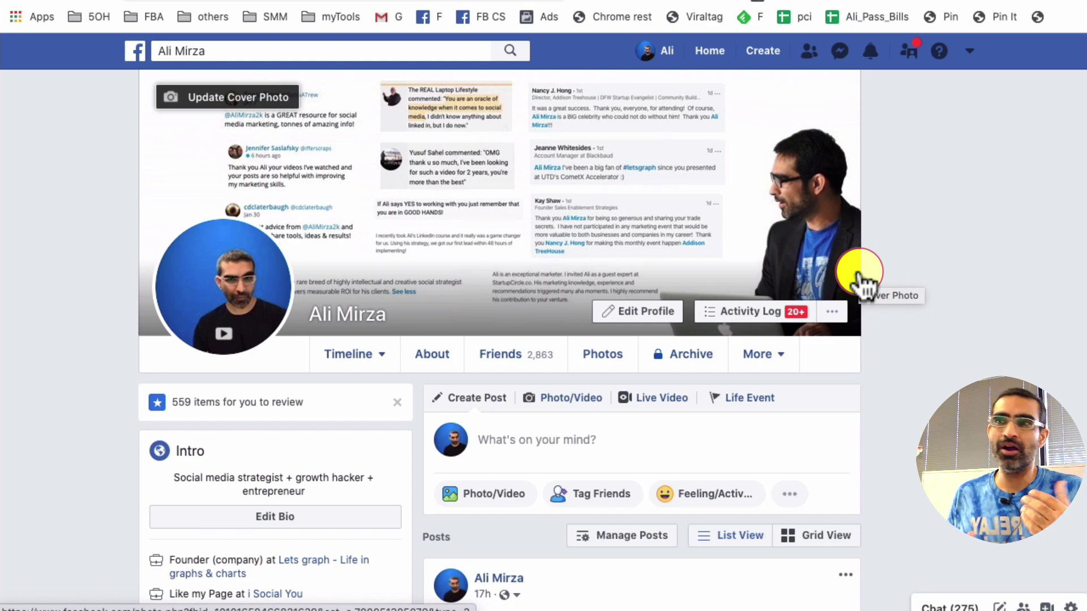
# Scroll through the profile timeline, then go to the Home news feed
pyautogui.scroll(-20, 983, 296)
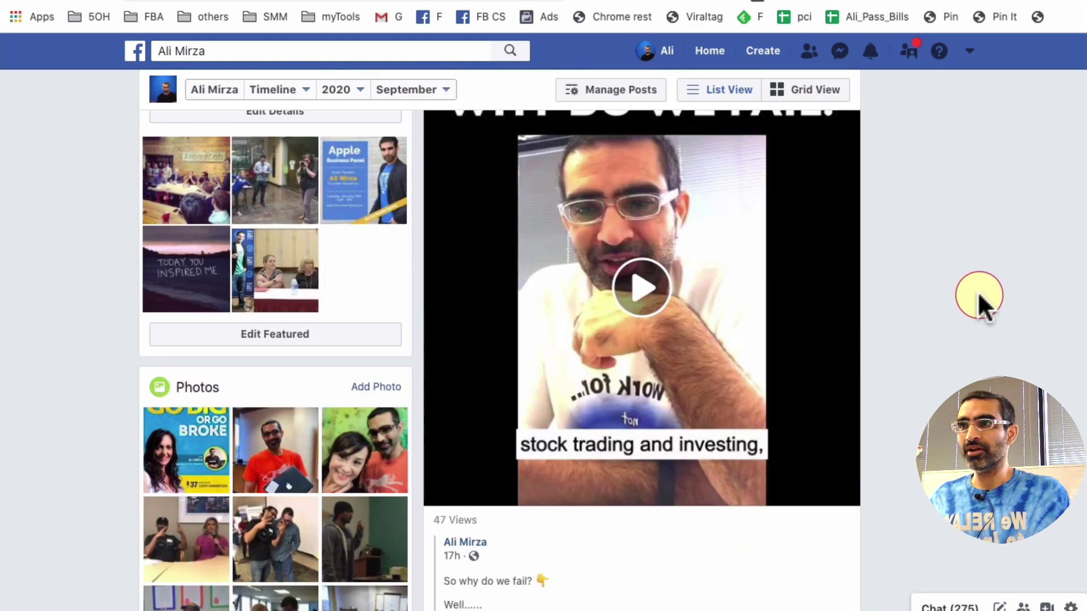
pyautogui.scroll(-5, 985, 277)
pyautogui.scroll(20, 849, 271)
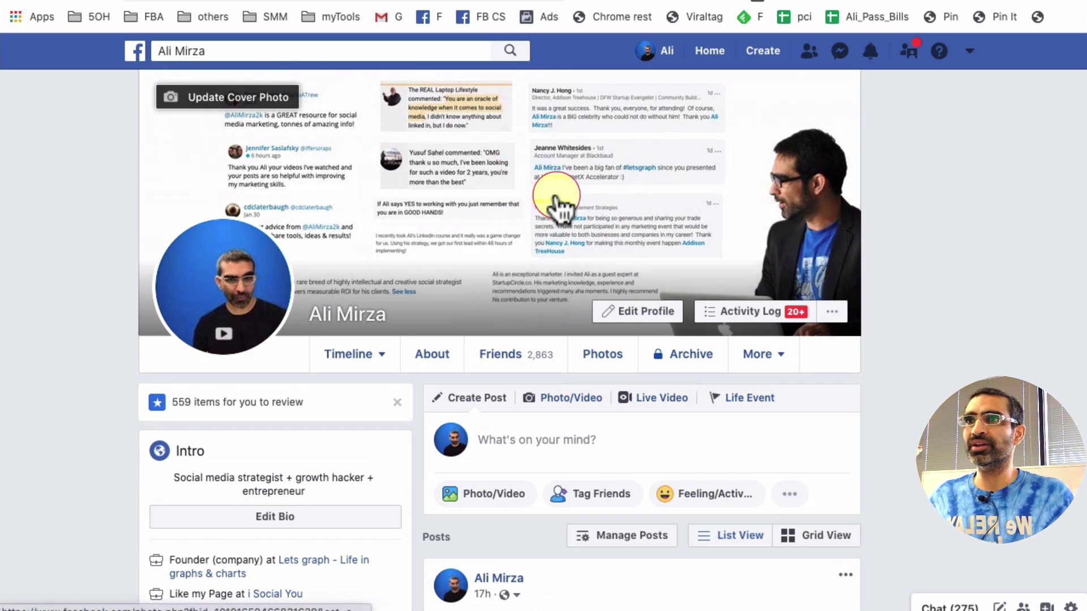
pyautogui.scroll(-5, 746, 271)
pyautogui.scroll(-10, 746, 270)
pyautogui.click(714, 52)
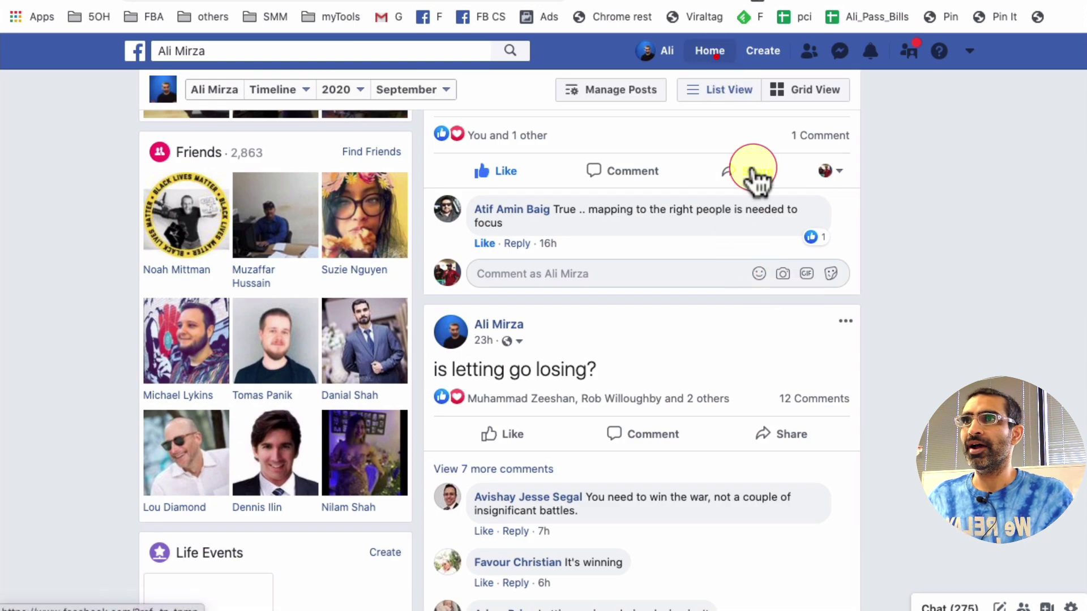
# Browse the News Feed's stories and rooms, then reload Home
pyautogui.scroll(-2, 819, 240)
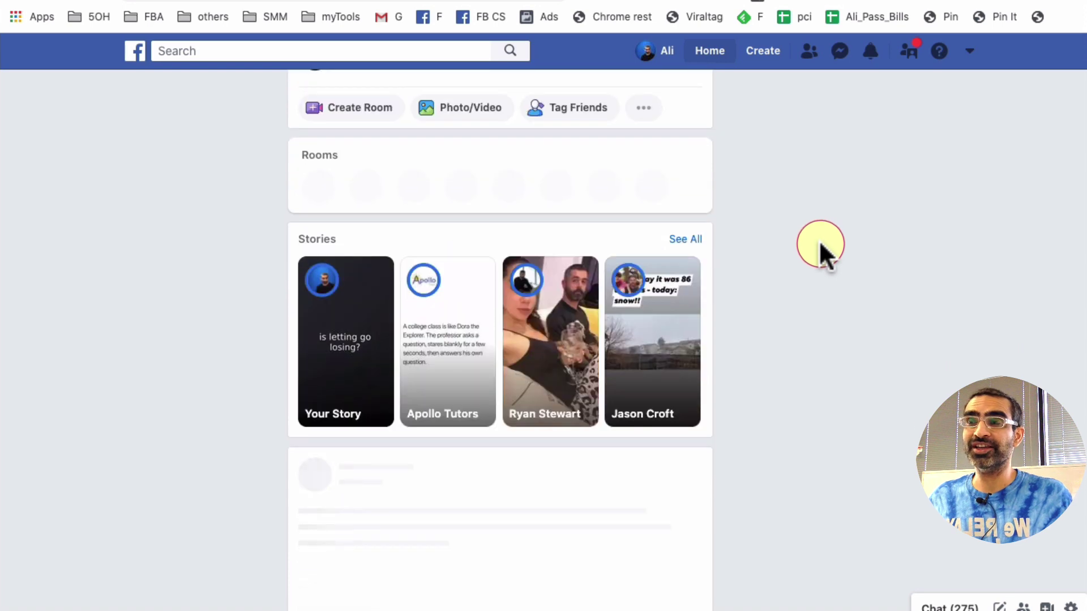
pyautogui.scroll(-12, 818, 240)
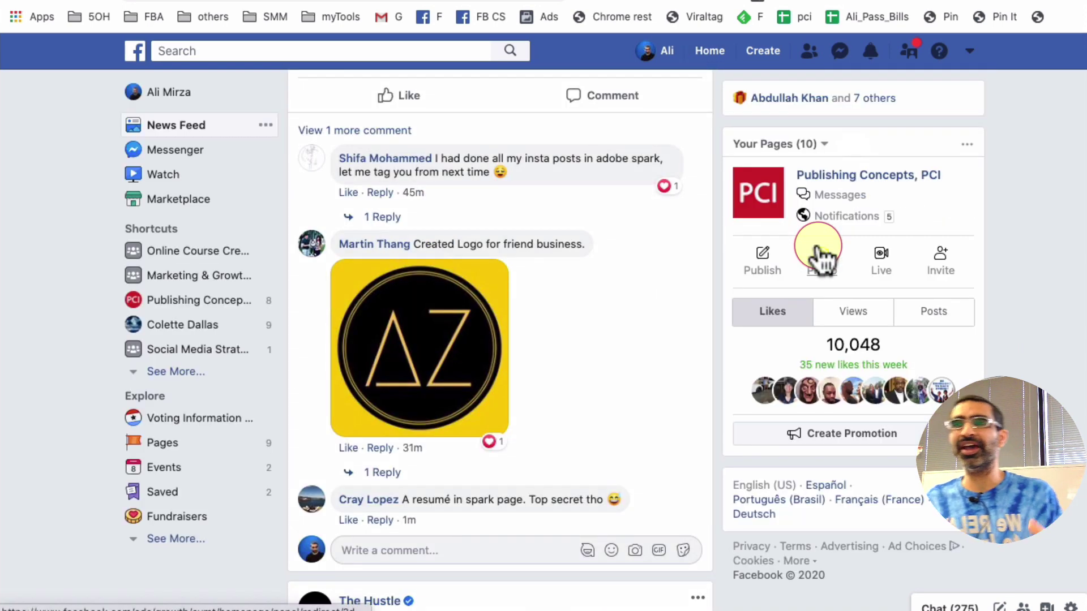
pyautogui.scroll(15, 818, 252)
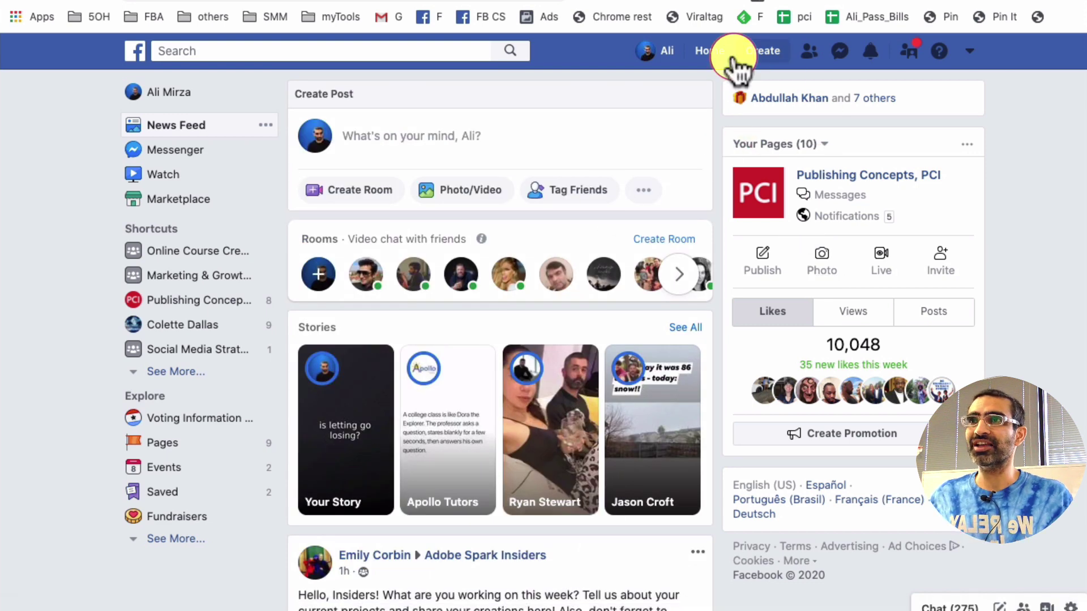
pyautogui.click(707, 57)
# From your profile, choose Switch to New Facebook in the account dropdown
pyautogui.click(667, 56)
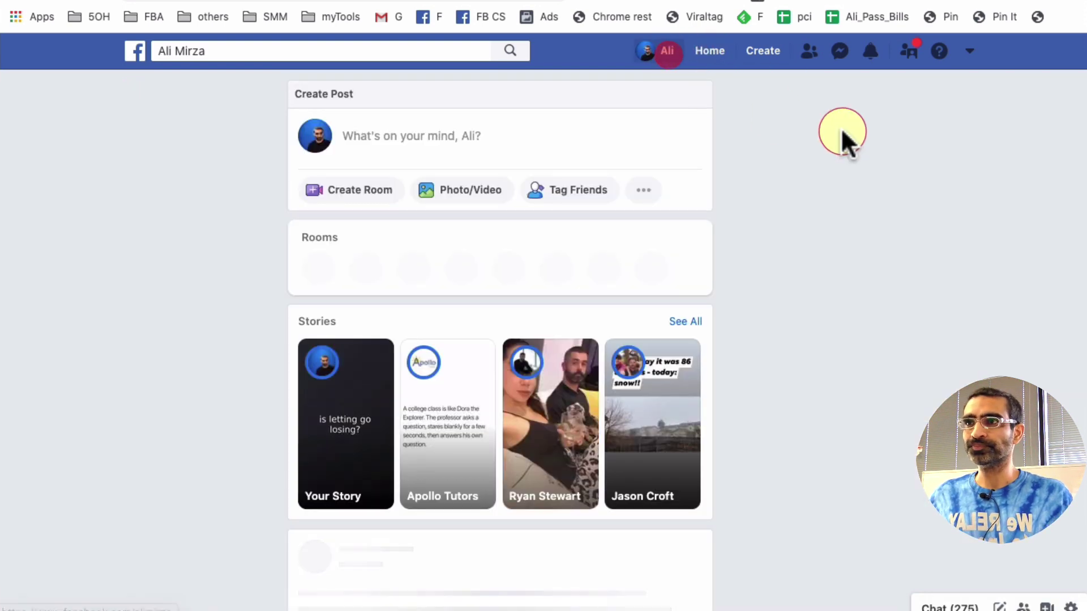
pyautogui.click(969, 52)
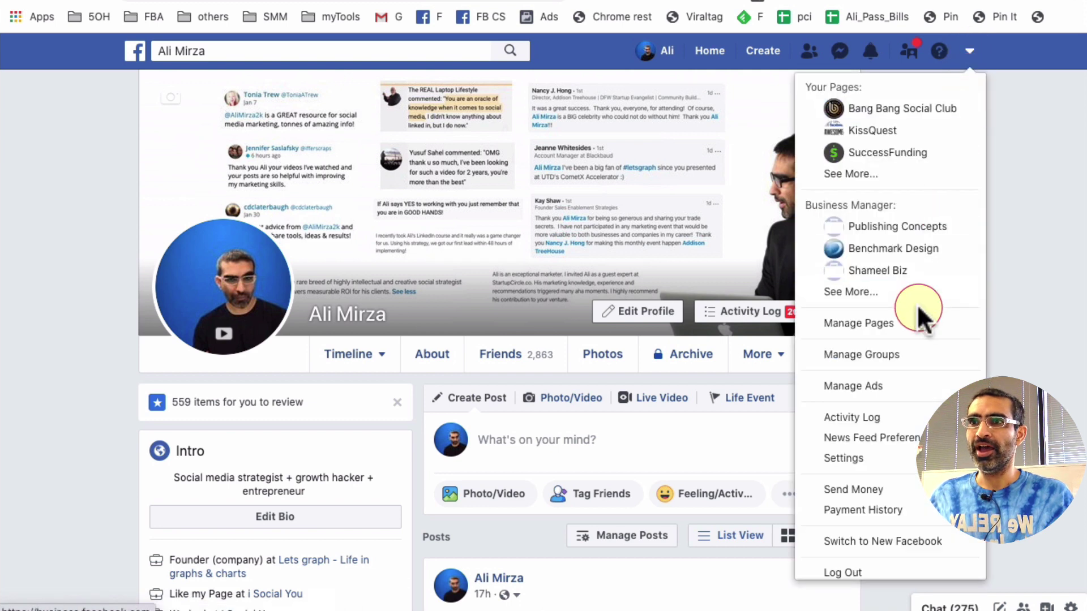
pyautogui.click(870, 387)
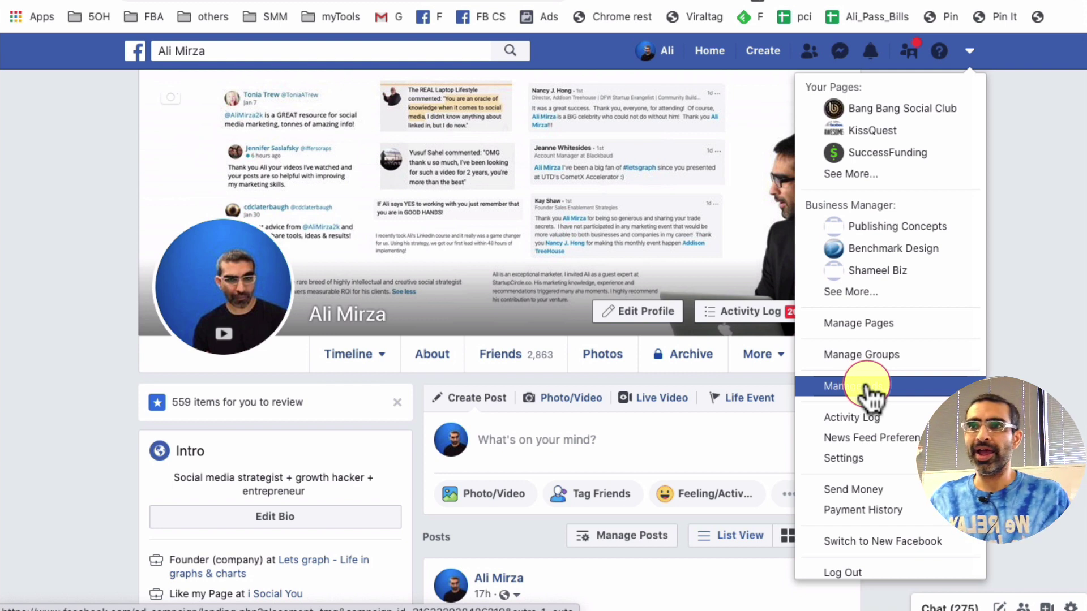
pyautogui.click(981, 67)
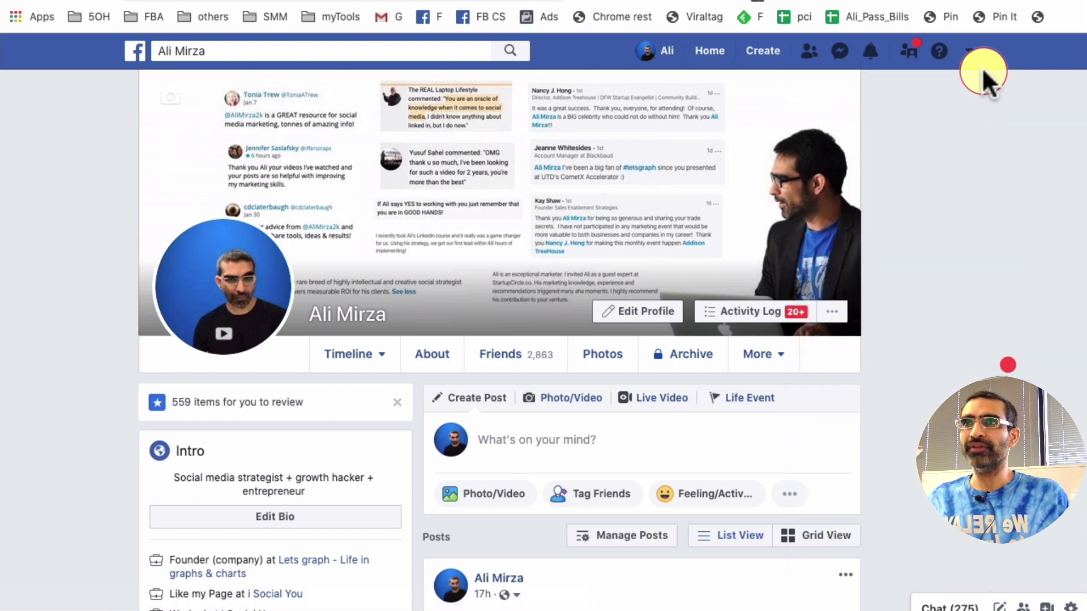
pyautogui.click(969, 54)
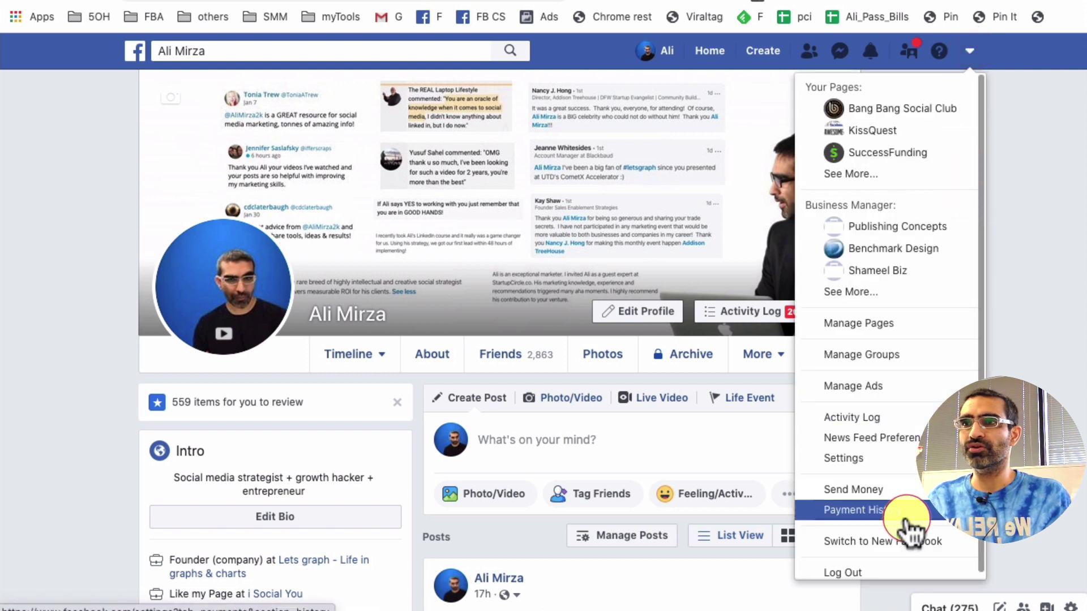
pyautogui.click(858, 542)
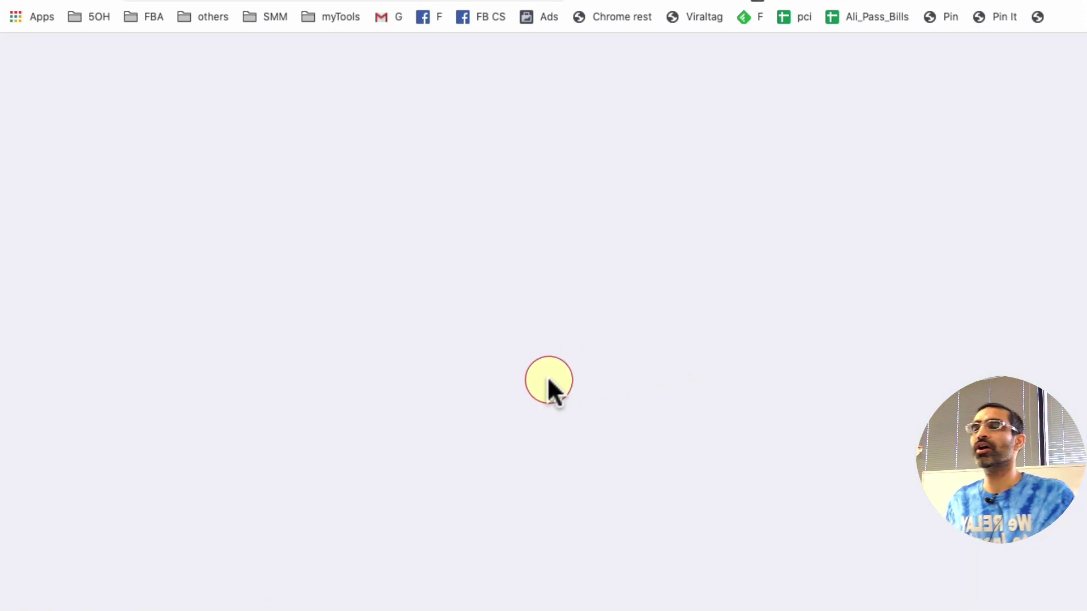
# Go to the new-design Home feed
pyautogui.scroll(-3, 888, 407)
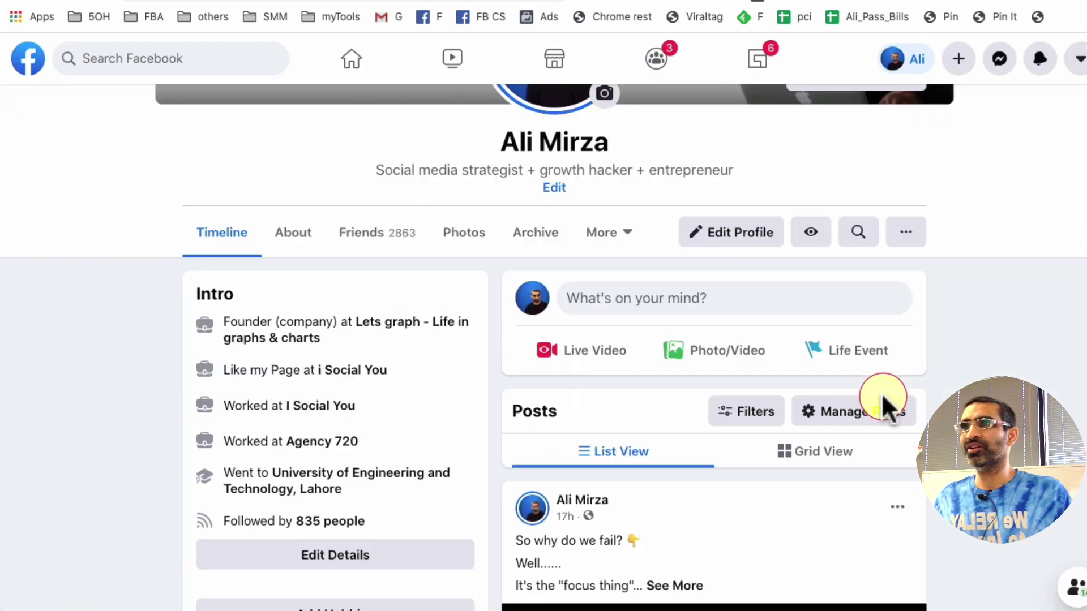
pyautogui.scroll(-15, 882, 406)
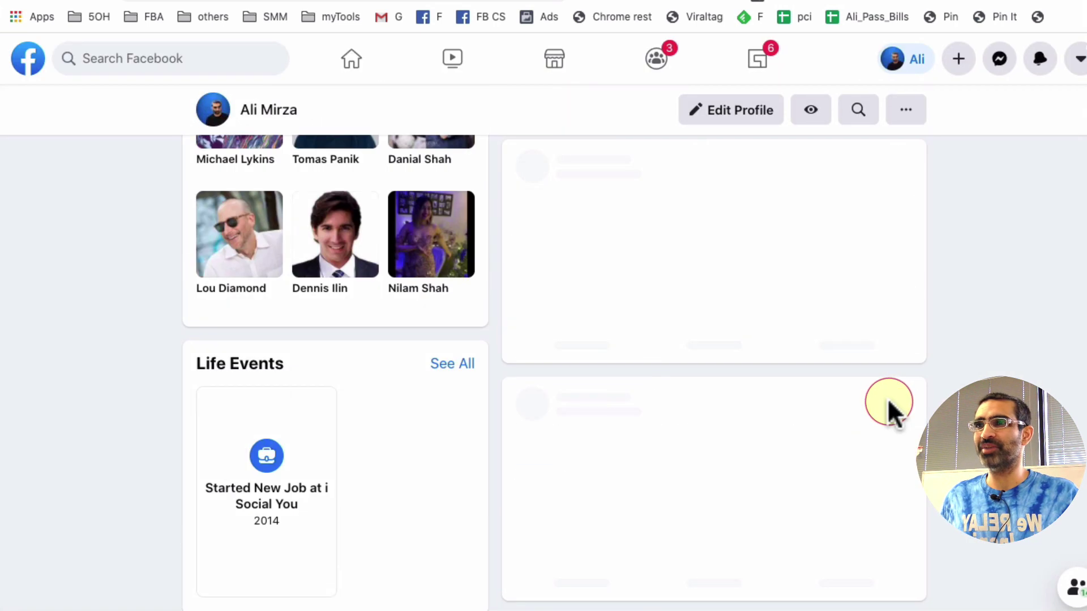
pyautogui.scroll(15, 892, 413)
pyautogui.click(341, 62)
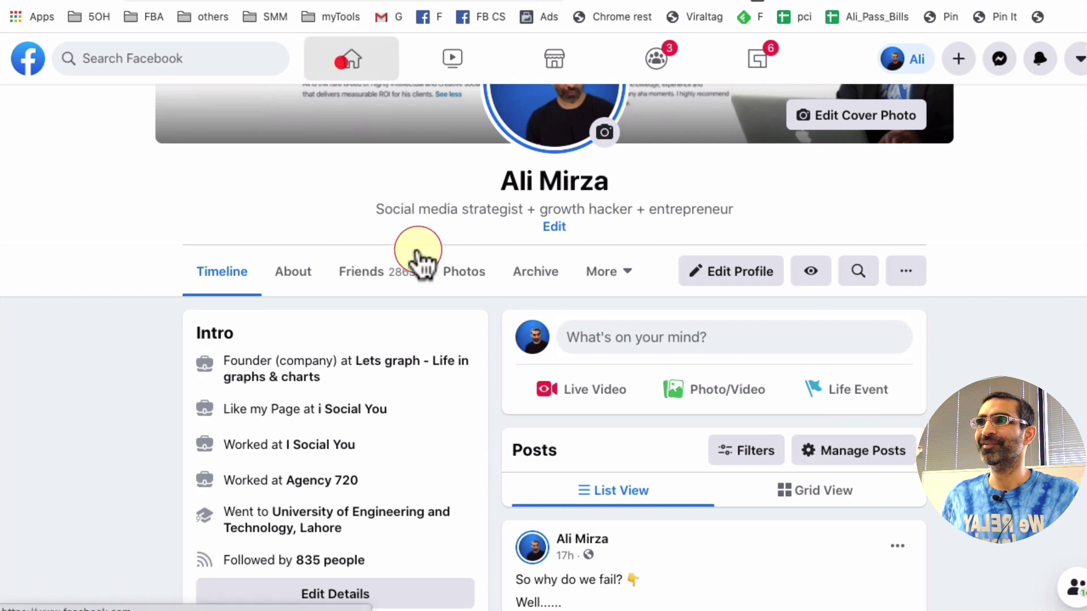
pyautogui.click(416, 257)
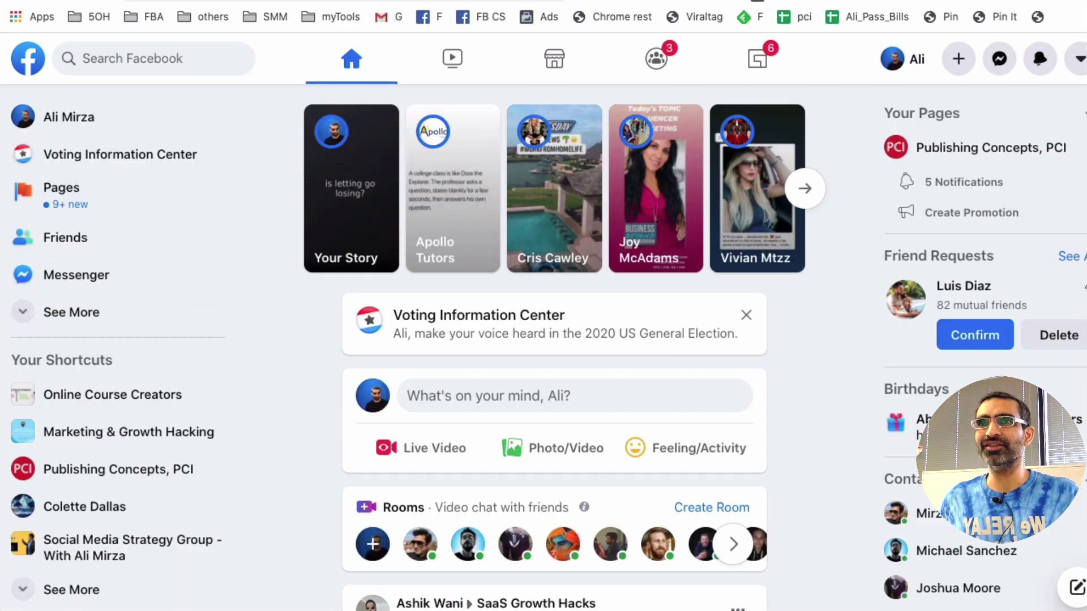
# Check the Account menu, then expand the left sidebar with See More to list Ads
pyautogui.click(1065, 61)
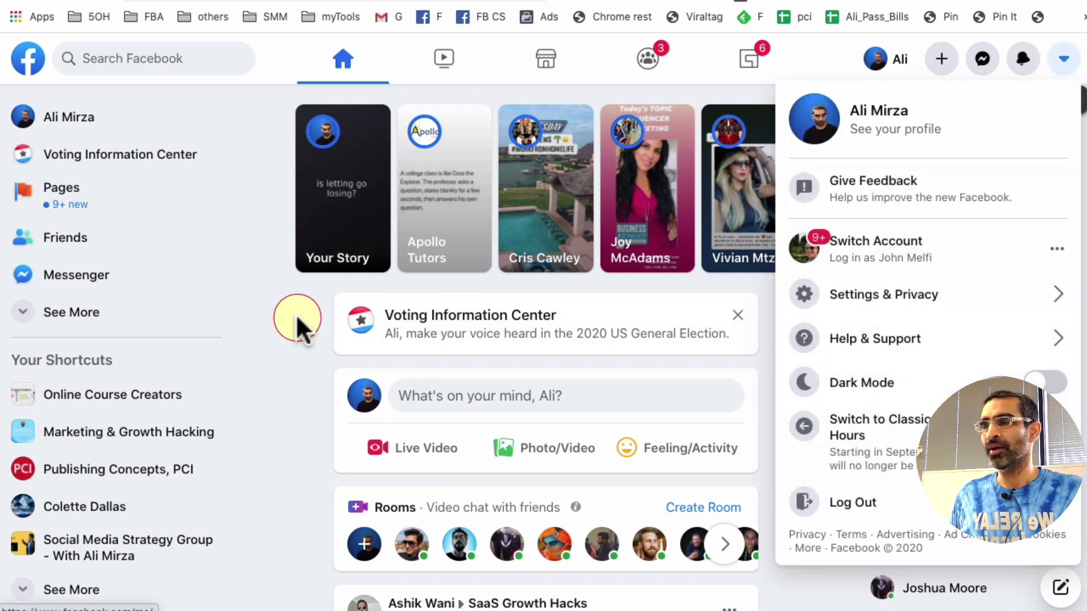
pyautogui.click(272, 278)
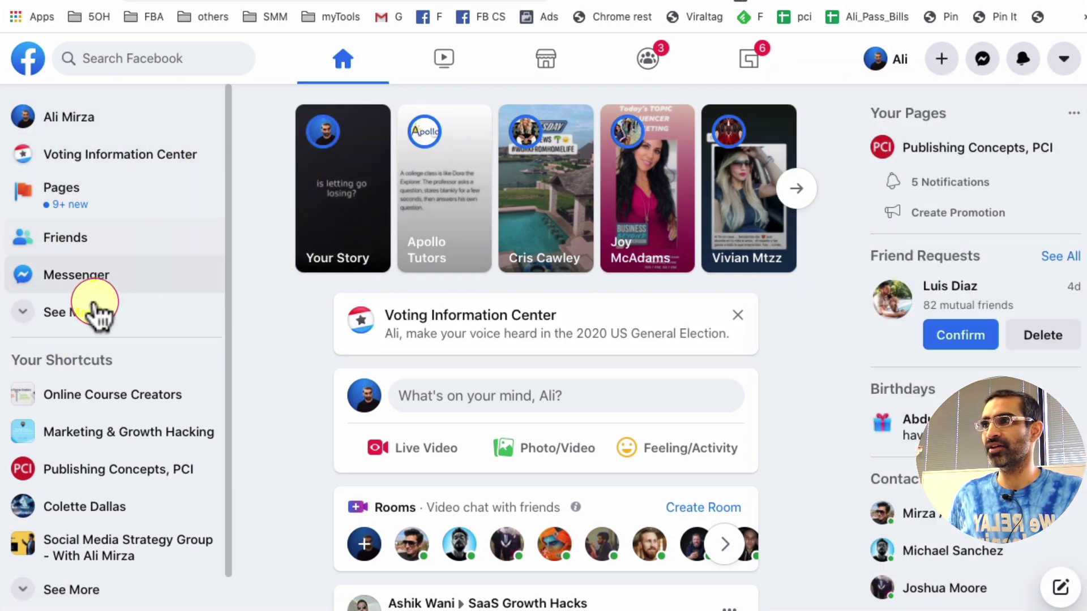
pyautogui.click(182, 299)
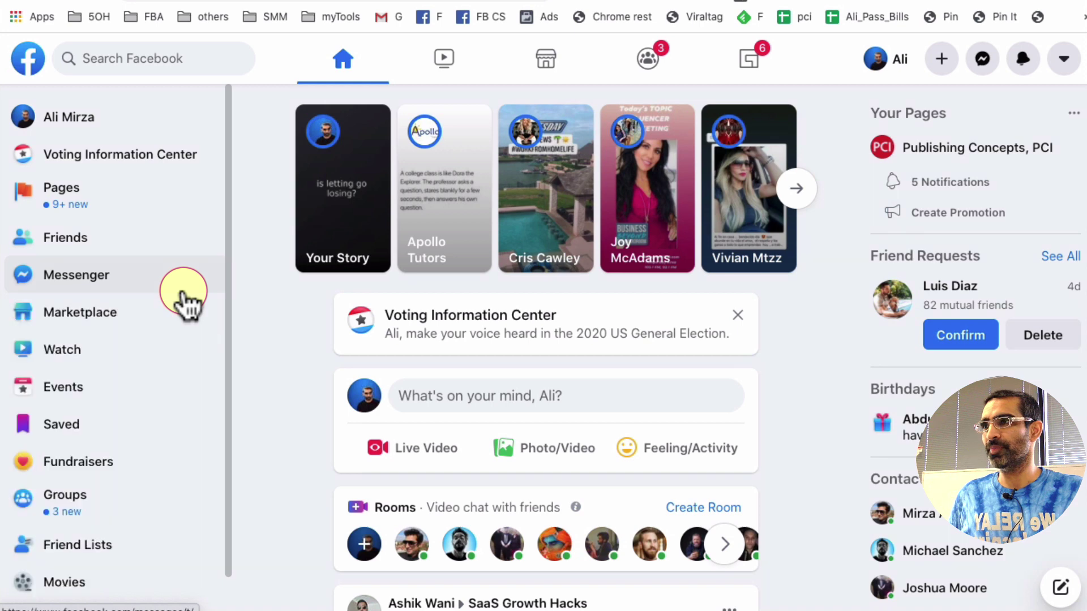
pyautogui.scroll(-5, 184, 300)
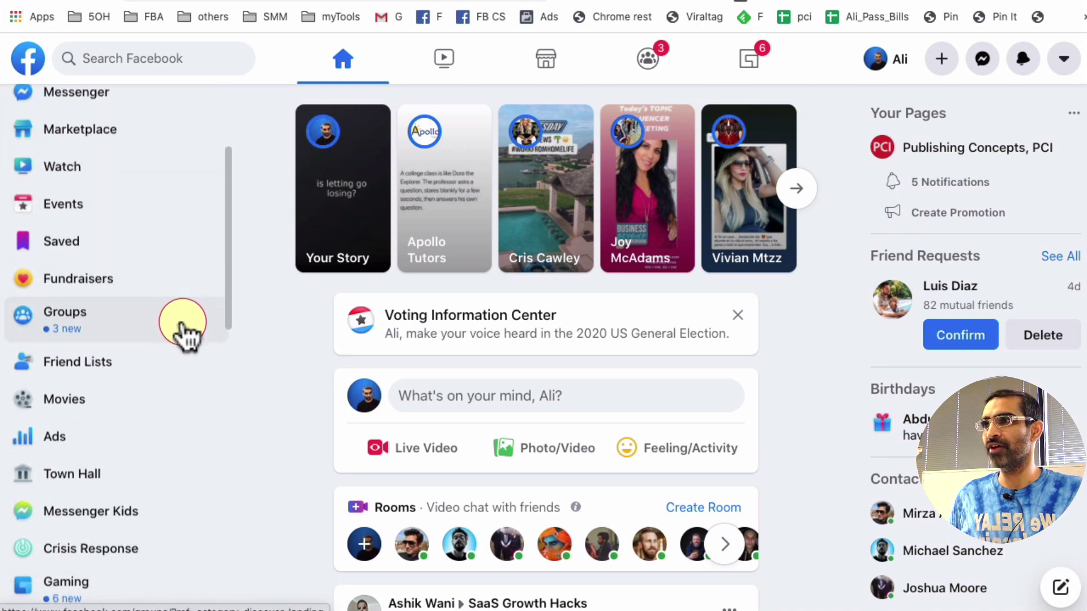
pyautogui.scroll(-1, 182, 326)
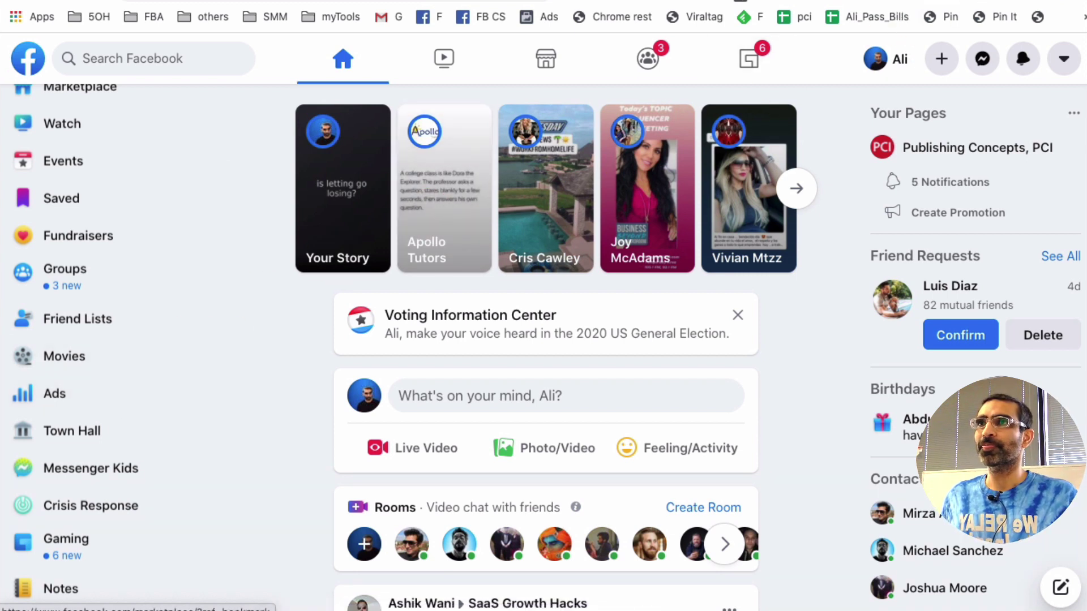
# In a new tab, Google 'facebook ads manager' and scan the results
pyautogui.press('super+t')
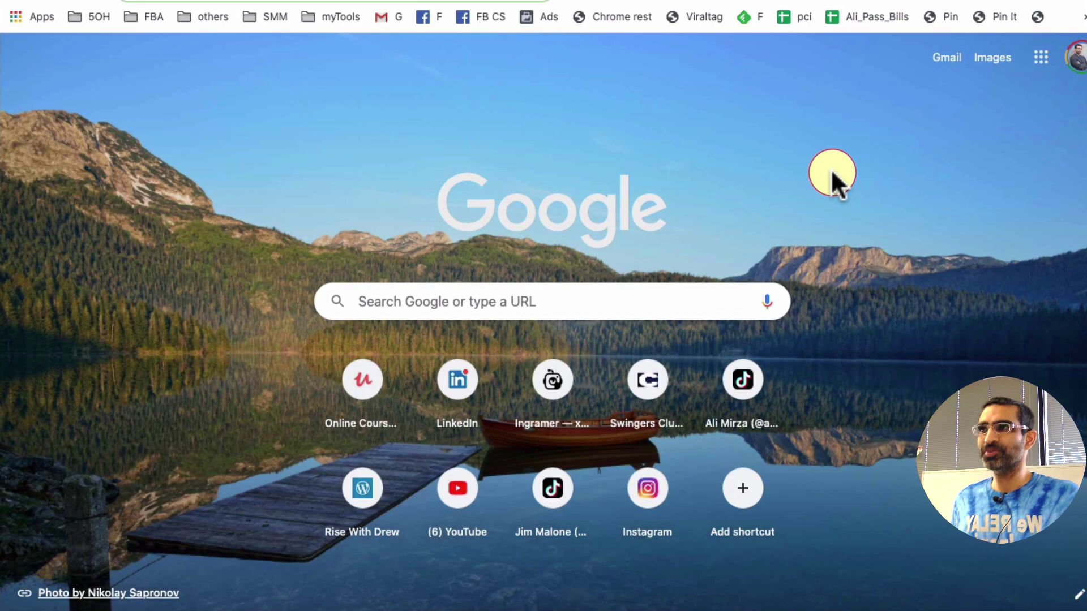
pyautogui.write('face')
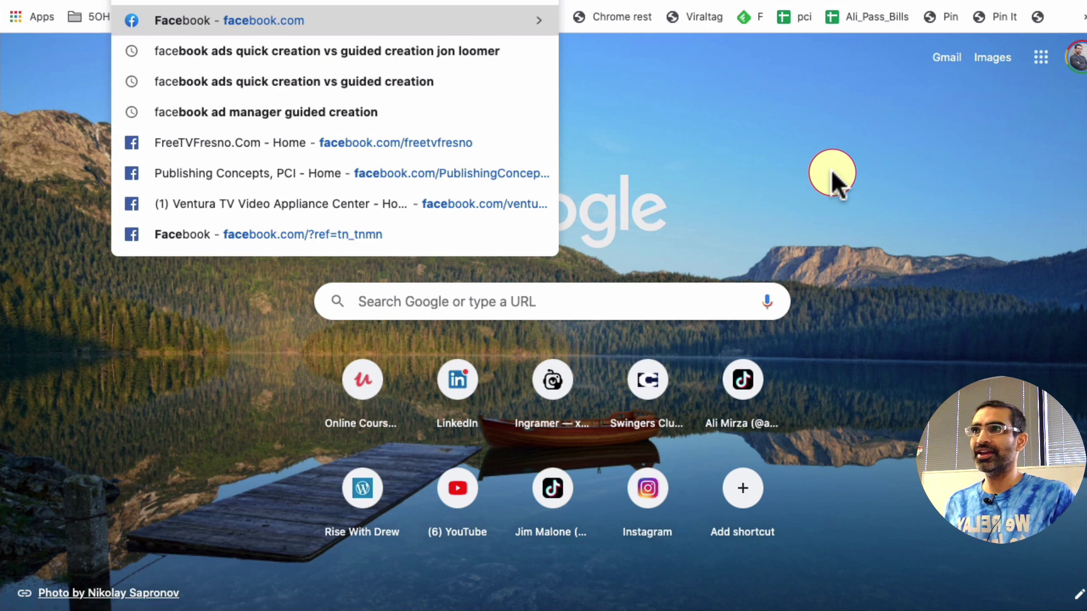
pyautogui.write('book')
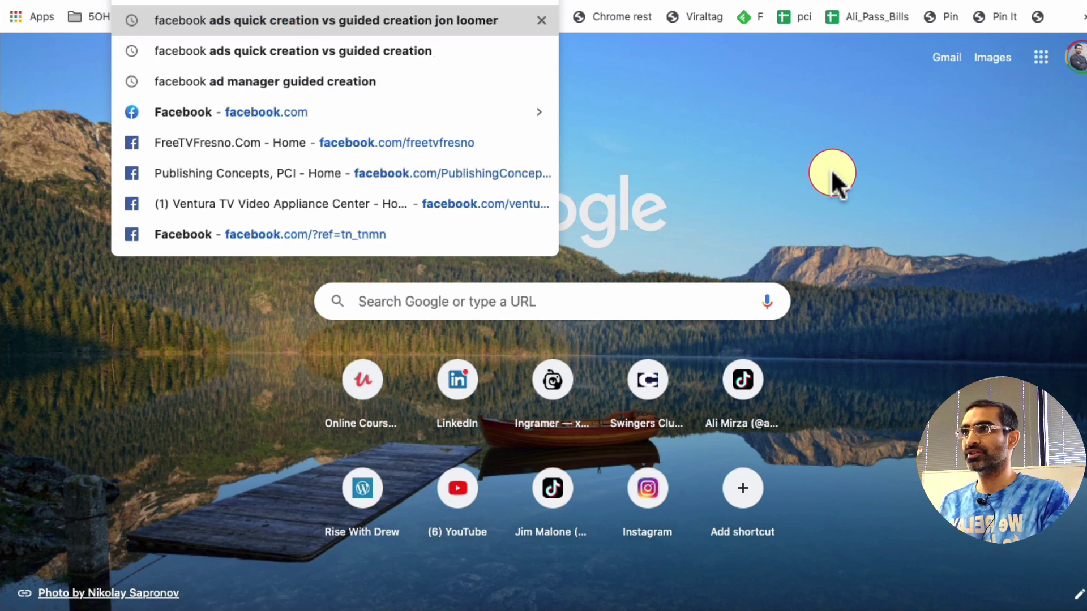
pyautogui.write(' ads manager')
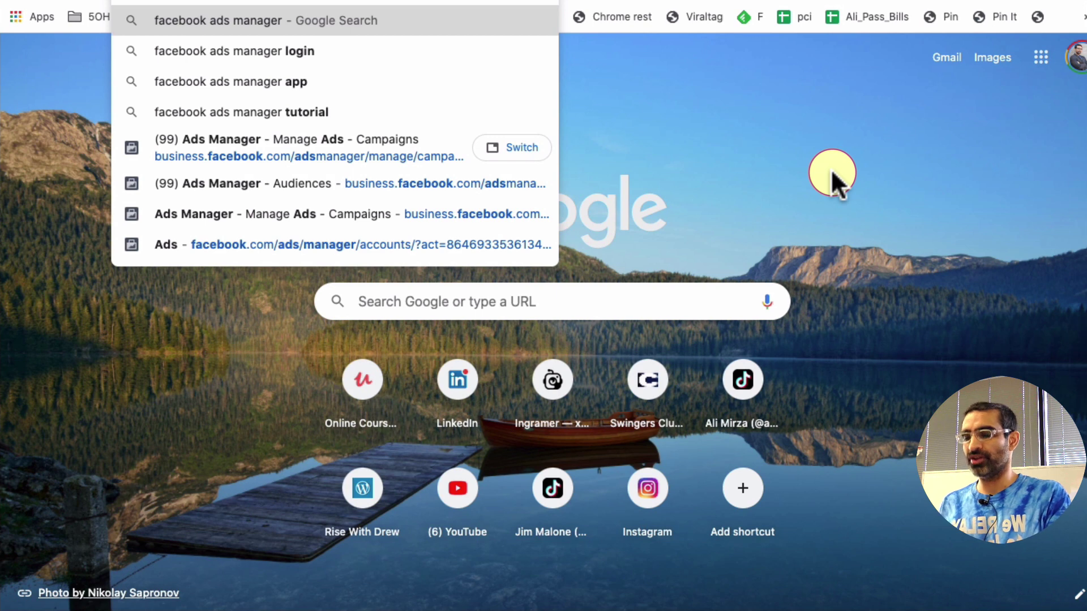
pyautogui.press('Return')
pyautogui.scroll(-4, 745, 334)
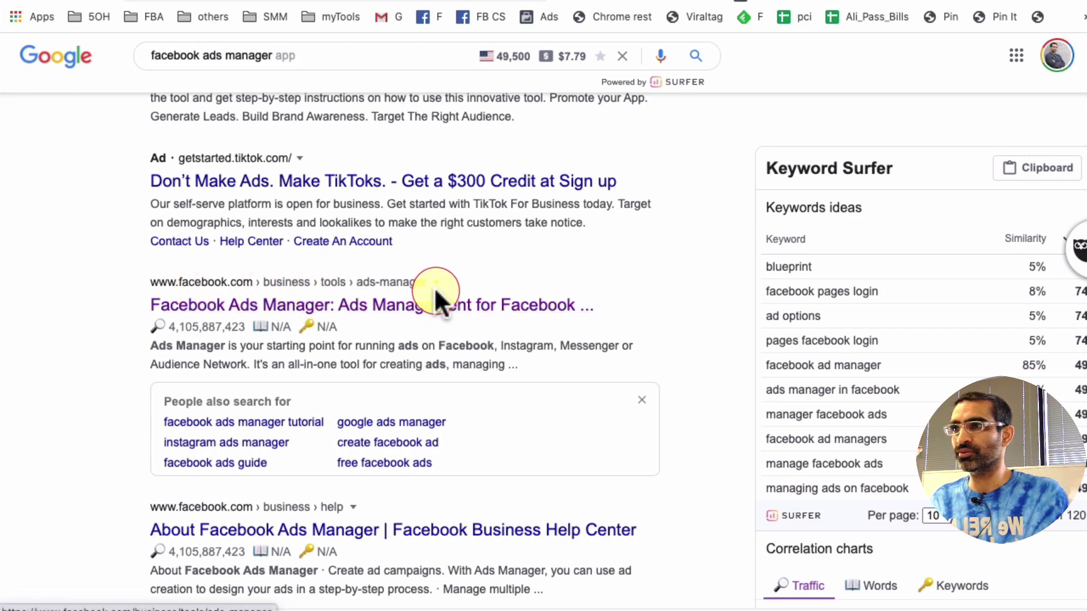
# Enter Ads Manager from the official result and review the Ad Accounts table
pyautogui.click(324, 305)
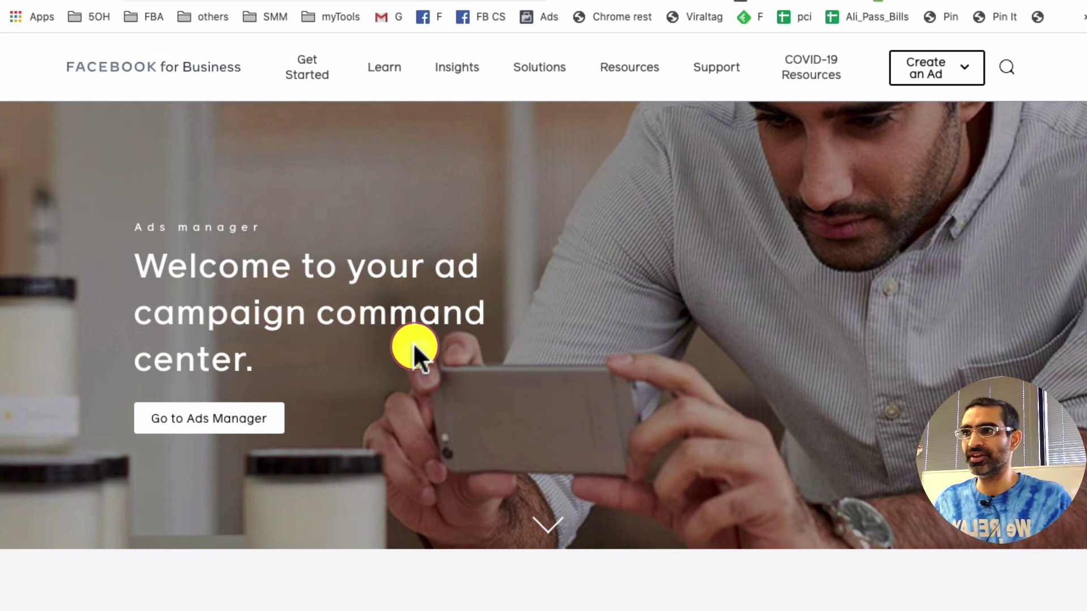
pyautogui.click(246, 409)
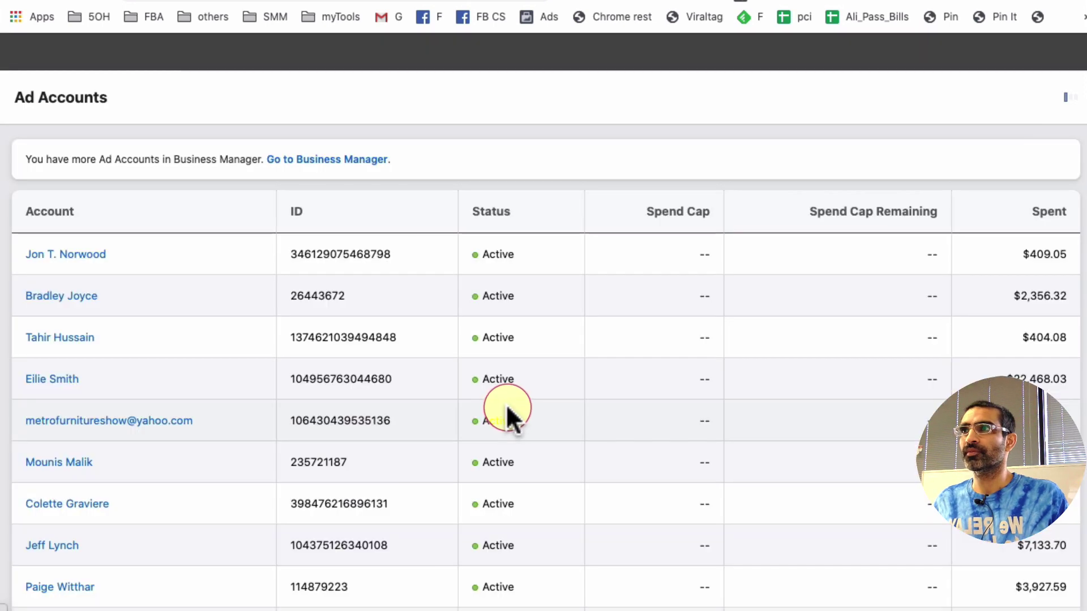
pyautogui.scroll(-3, 310, 330)
pyautogui.scroll(-2, 311, 335)
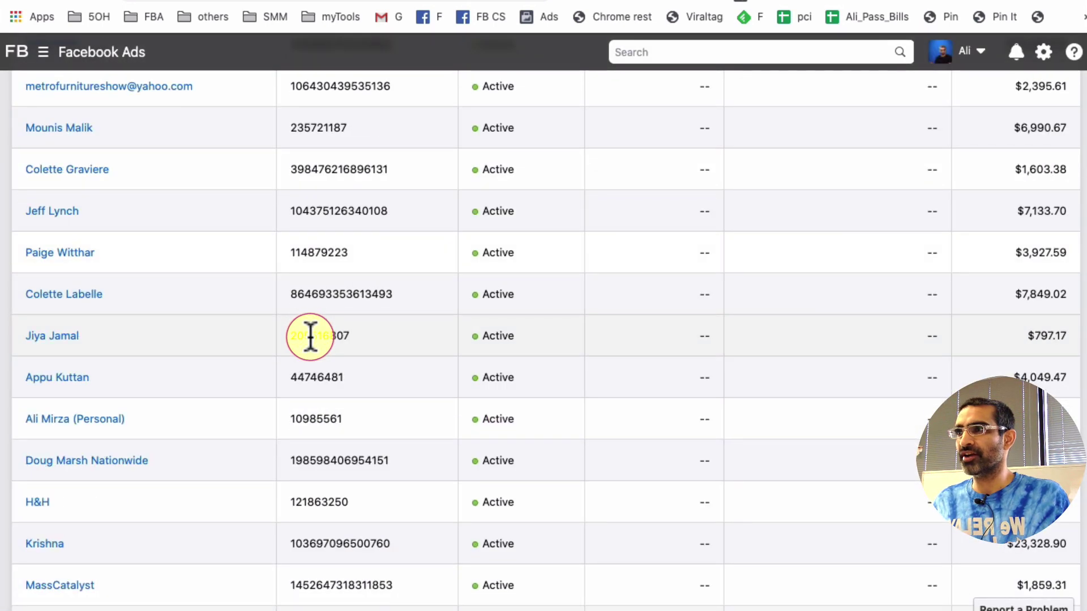
pyautogui.scroll(5, 311, 335)
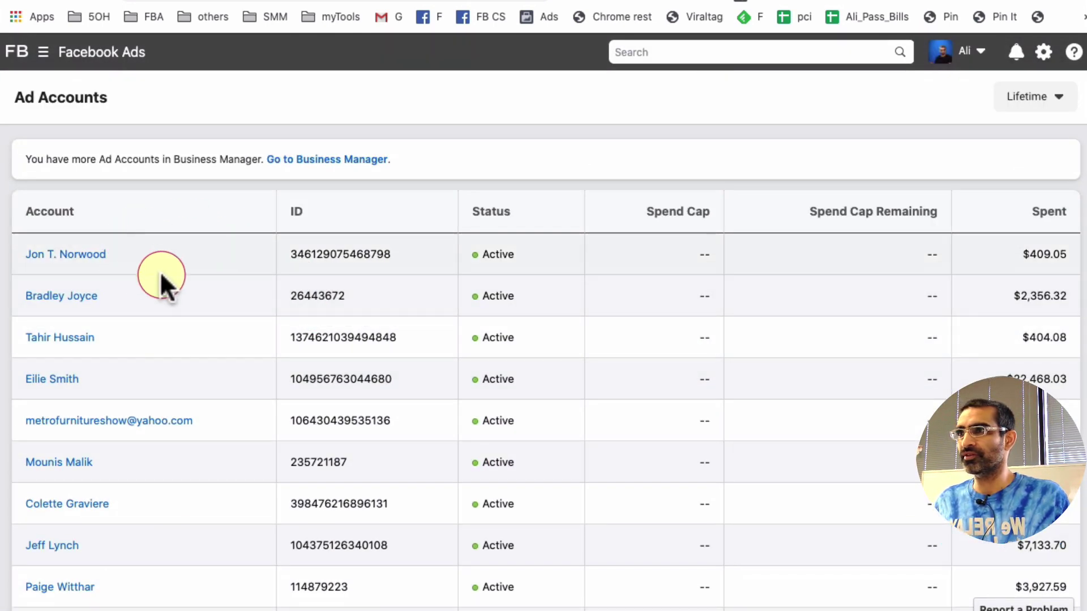
pyautogui.scroll(-1, 254, 353)
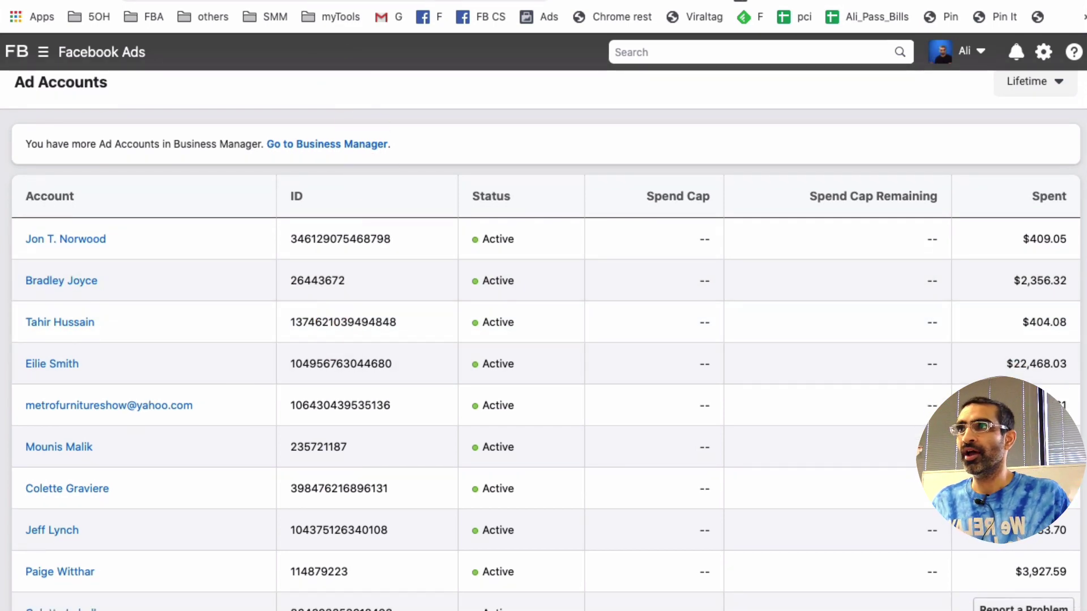
# On the Campaigns list, start a new campaign with + Create, discarding the old draft
pyautogui.hotkey('ctrl', 'Tab')
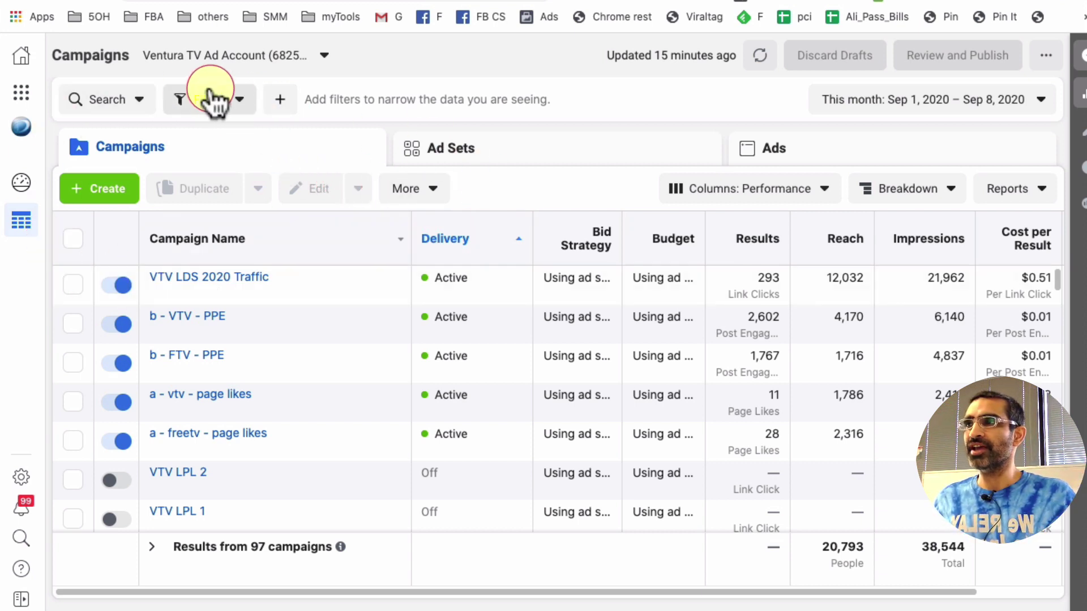
pyautogui.click(117, 189)
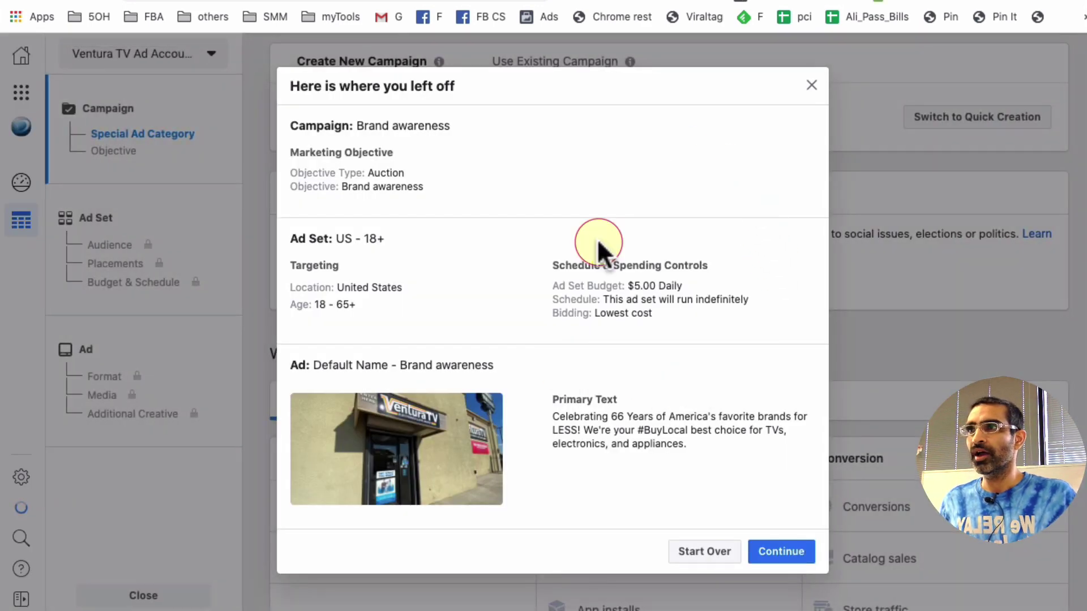
pyautogui.click(693, 548)
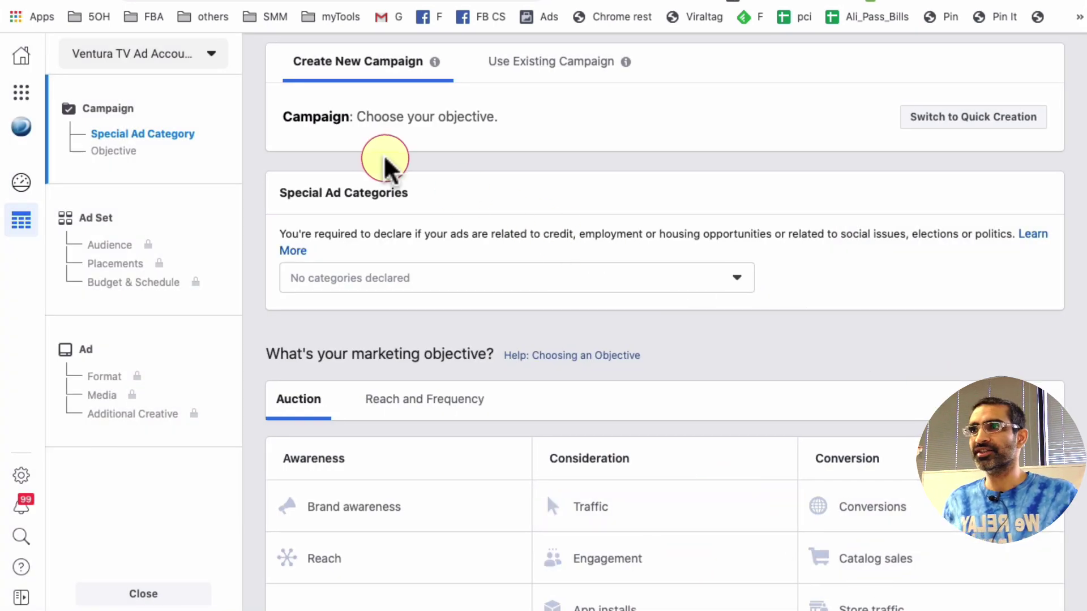
# Pick Traffic under Consideration as the new campaign's marketing objective
pyautogui.scroll(-3, 569, 257)
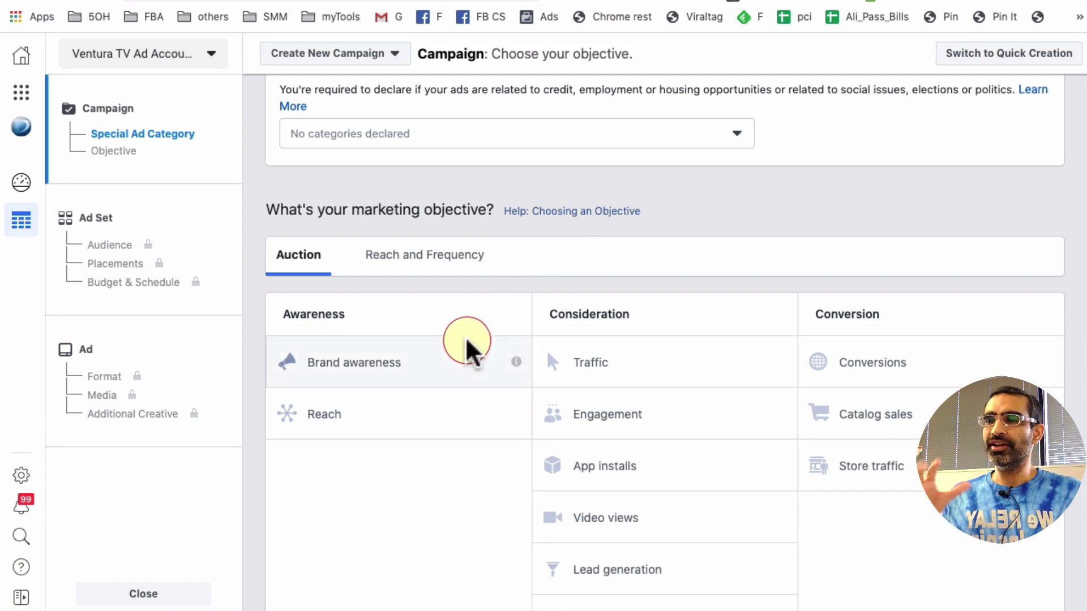
pyautogui.scroll(3, 602, 330)
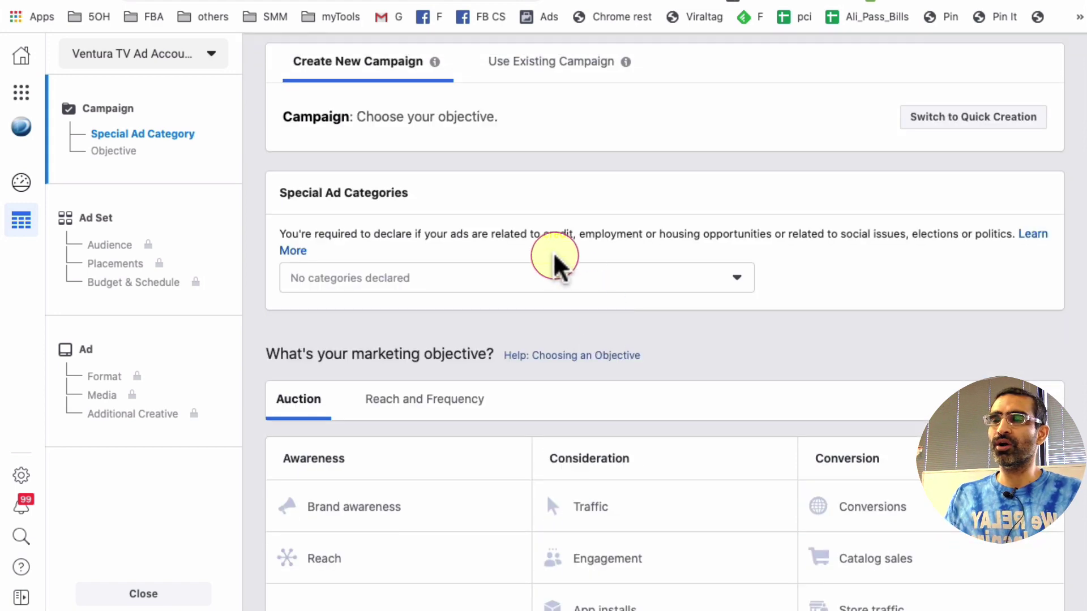
pyautogui.scroll(-3, 304, 250)
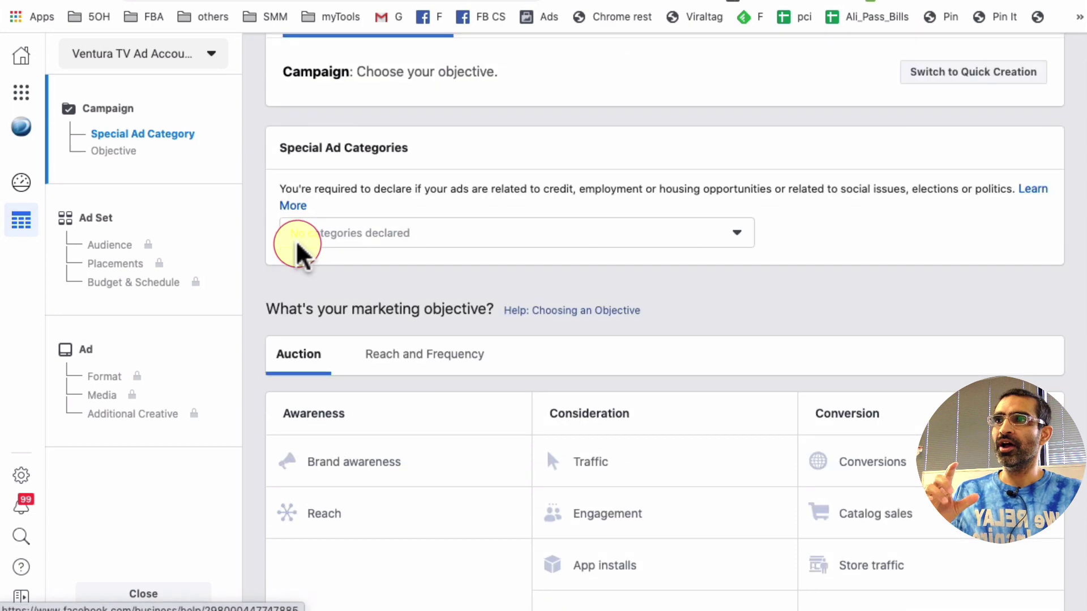
pyautogui.click(611, 357)
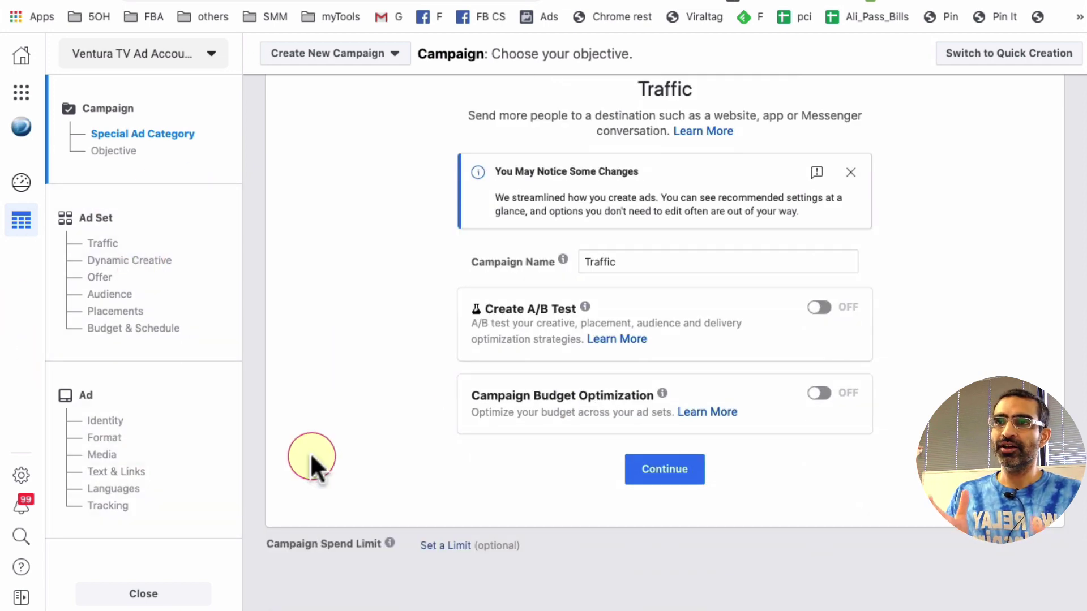
pyautogui.scroll(10, 413, 425)
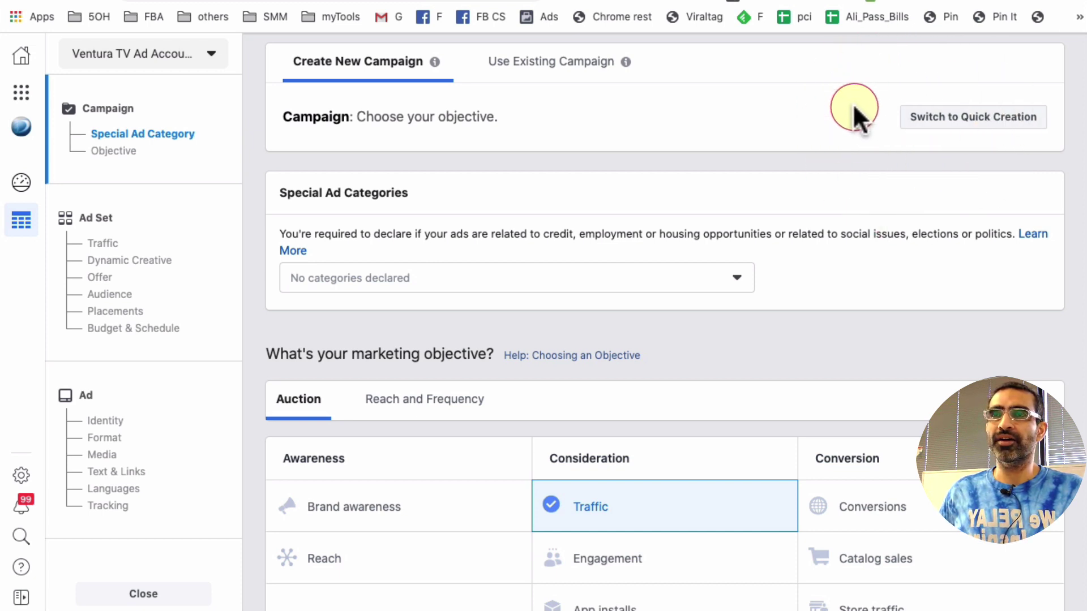
# In Quick Creation, name the campaign 'test' and keep Auction buying with Traffic objective
pyautogui.click(983, 119)
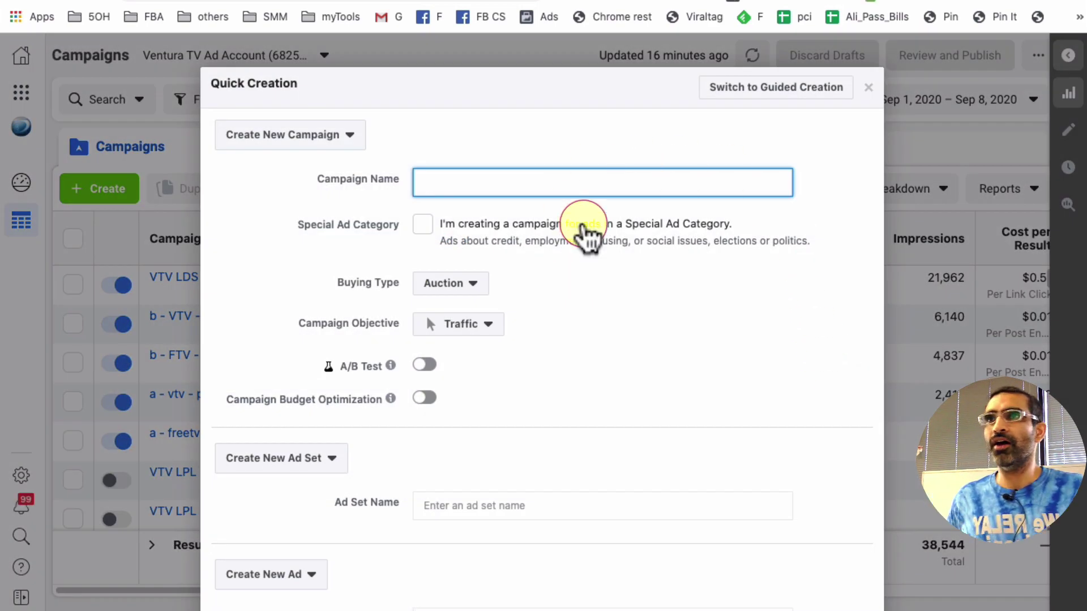
pyautogui.scroll(-5, 586, 235)
pyautogui.scroll(5, 583, 233)
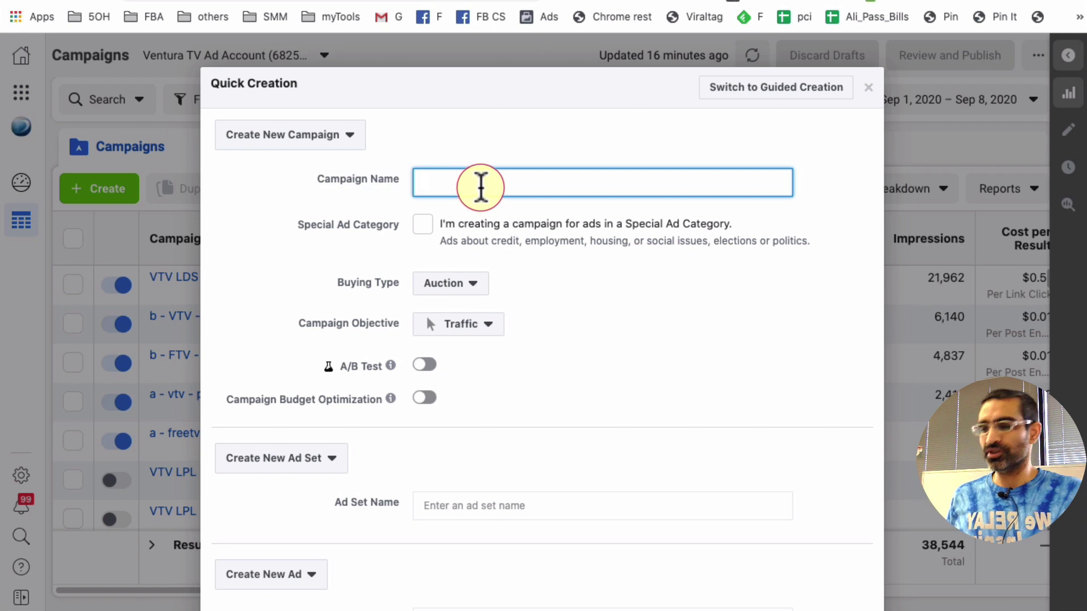
pyautogui.write('test')
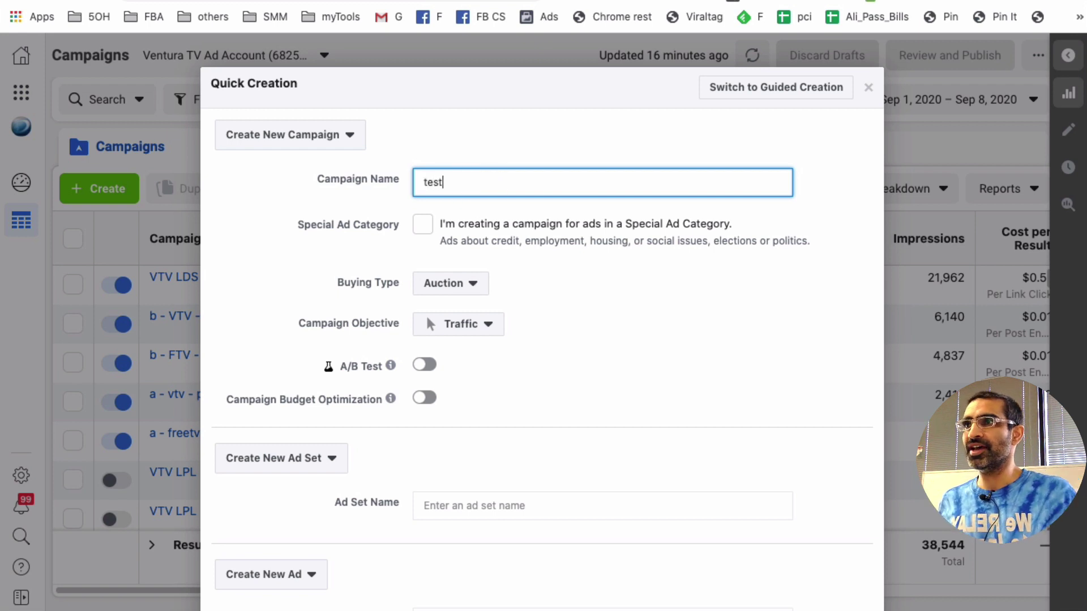
pyautogui.click(479, 282)
pyautogui.click(478, 285)
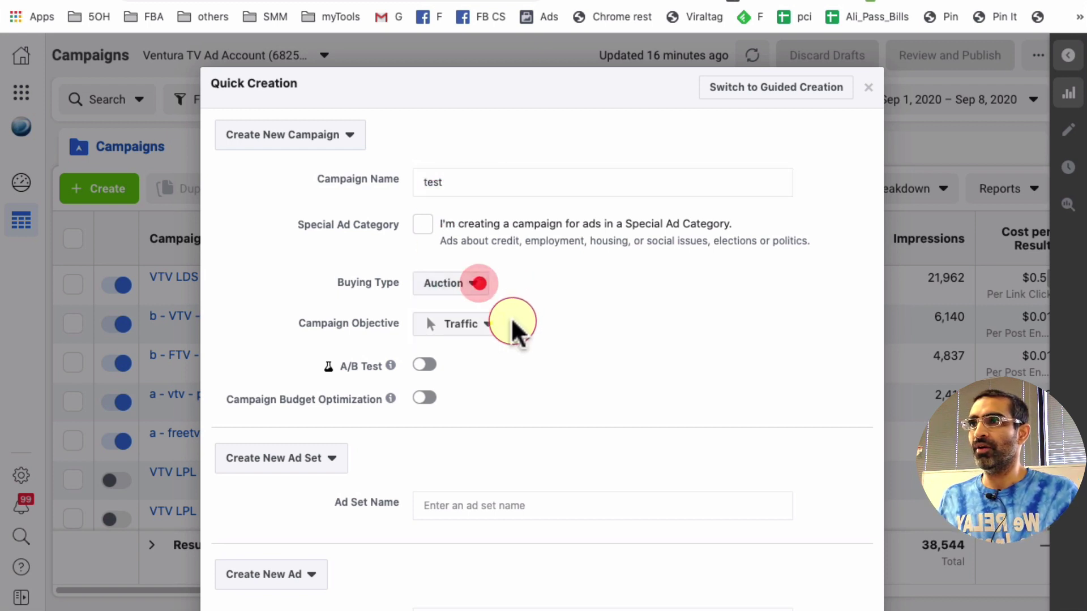
pyautogui.click(493, 323)
pyautogui.click(497, 323)
# Name the ad set and the ad 'test'
pyautogui.scroll(-3, 545, 339)
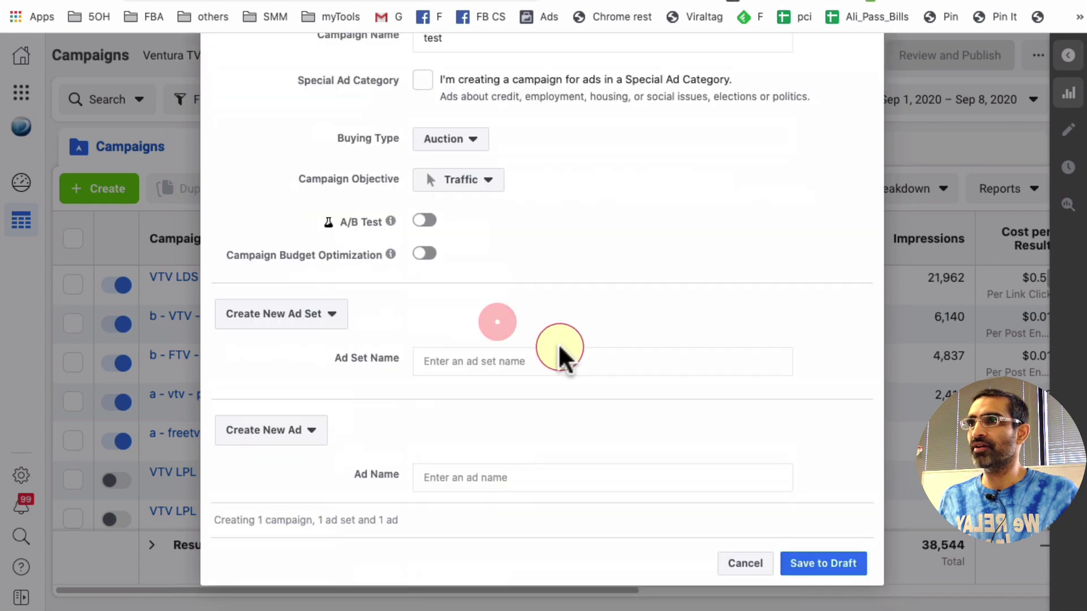
pyautogui.click(489, 357)
pyautogui.write('test')
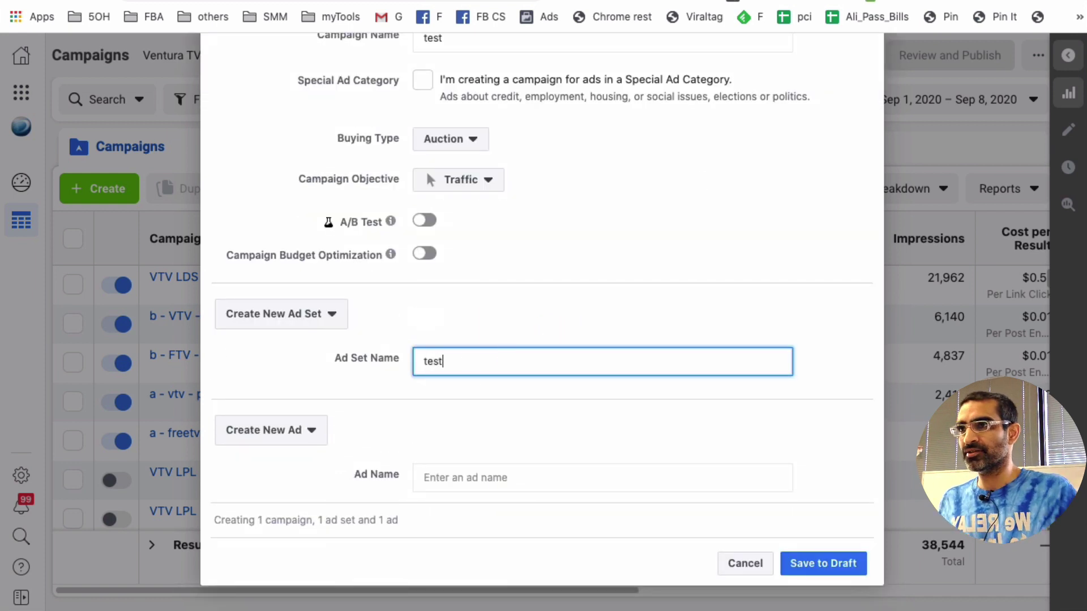
pyautogui.click(530, 473)
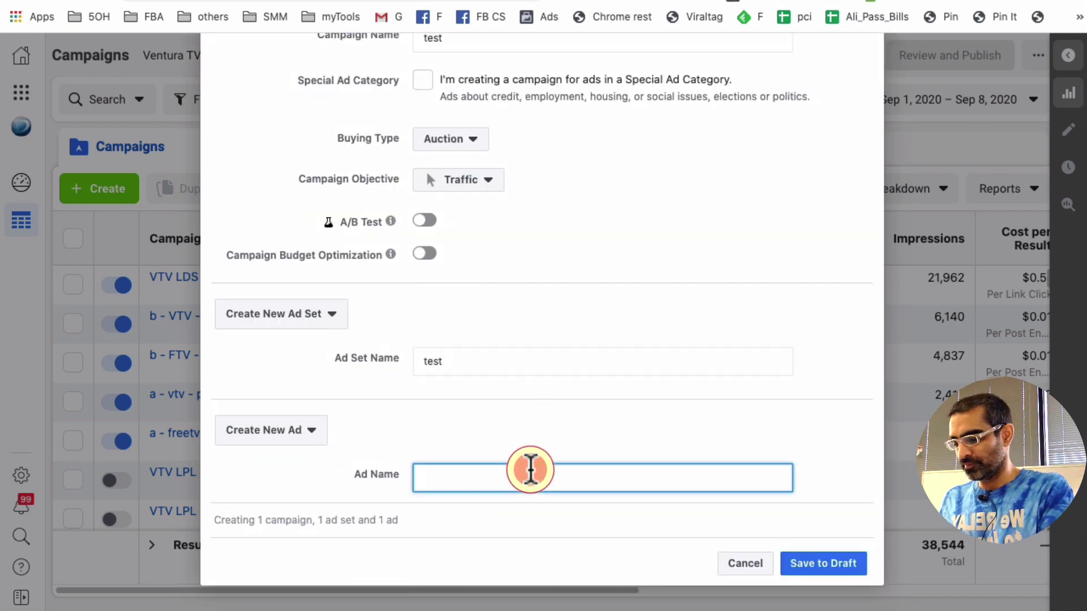
pyautogui.write('test')
pyautogui.click(597, 514)
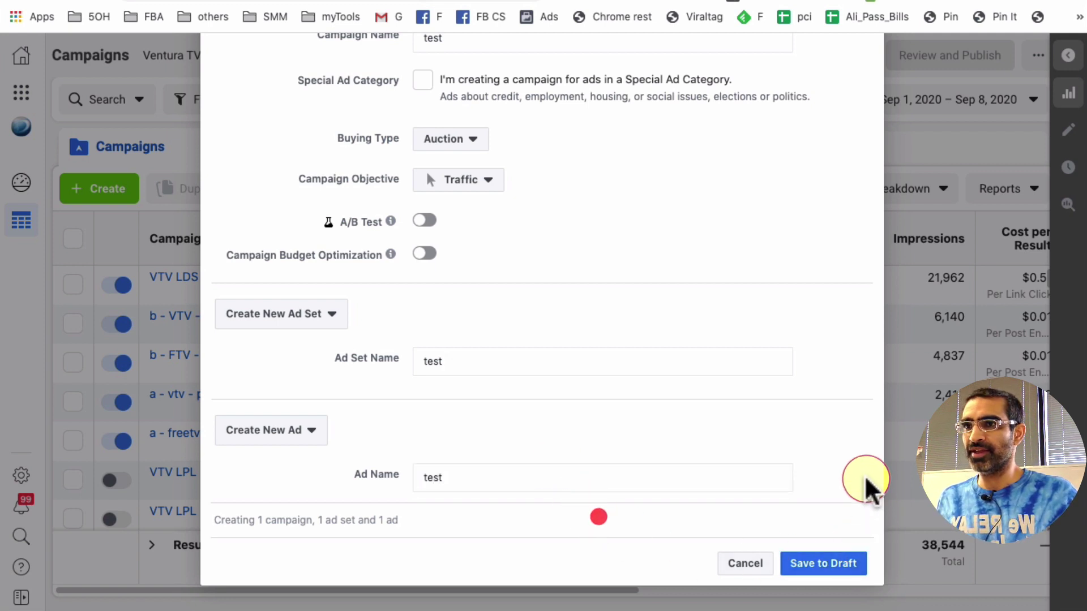
# Save the 'test' campaign as a draft and scroll its editor to Campaign Budget Optimization
pyautogui.click(848, 557)
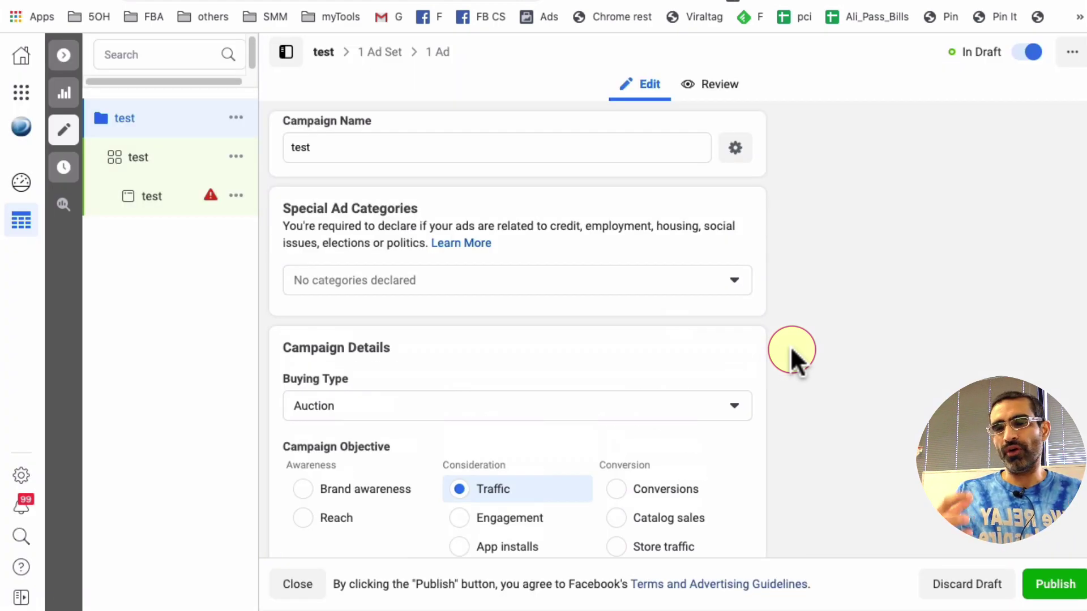
pyautogui.moveTo(178, 134)
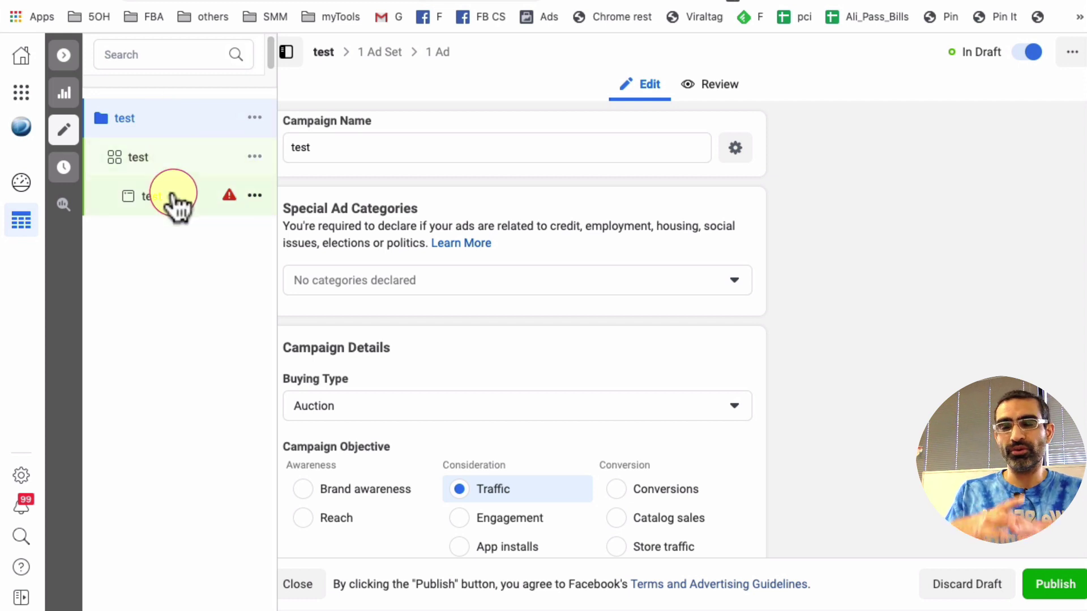
pyautogui.scroll(-7, 430, 215)
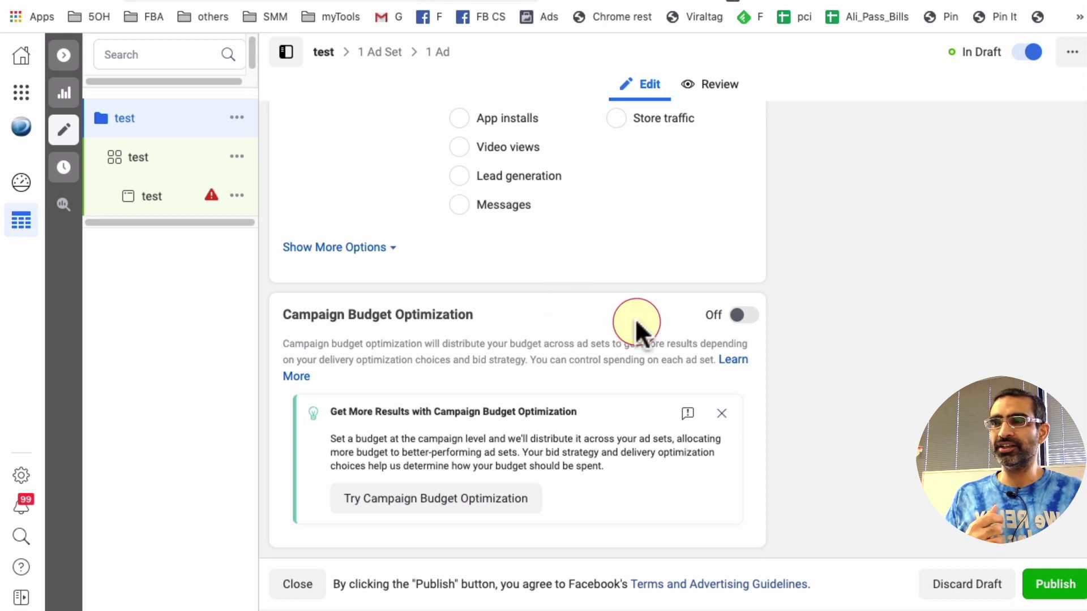
# Open the 'test' ad set and scroll to its audience location targeting
pyautogui.click(148, 157)
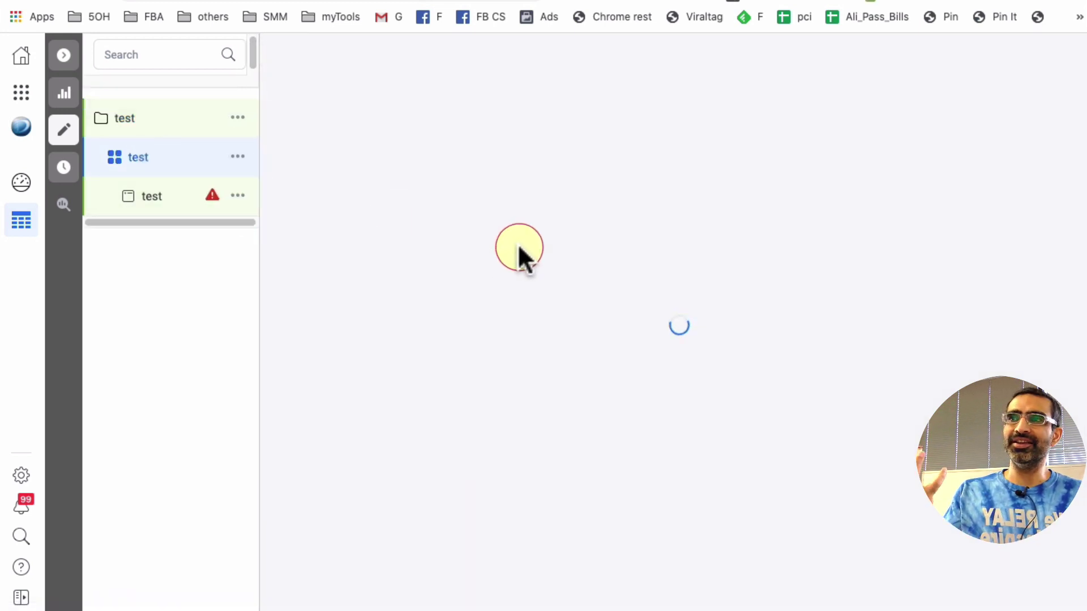
pyautogui.scroll(-5, 524, 248)
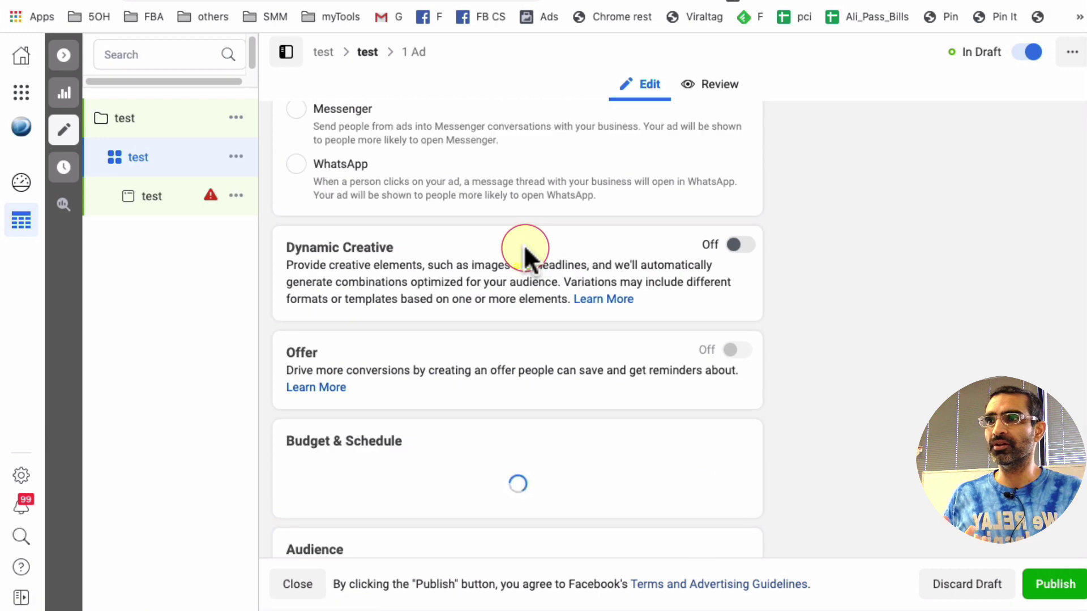
pyautogui.scroll(-5, 524, 248)
pyautogui.scroll(-4, 525, 248)
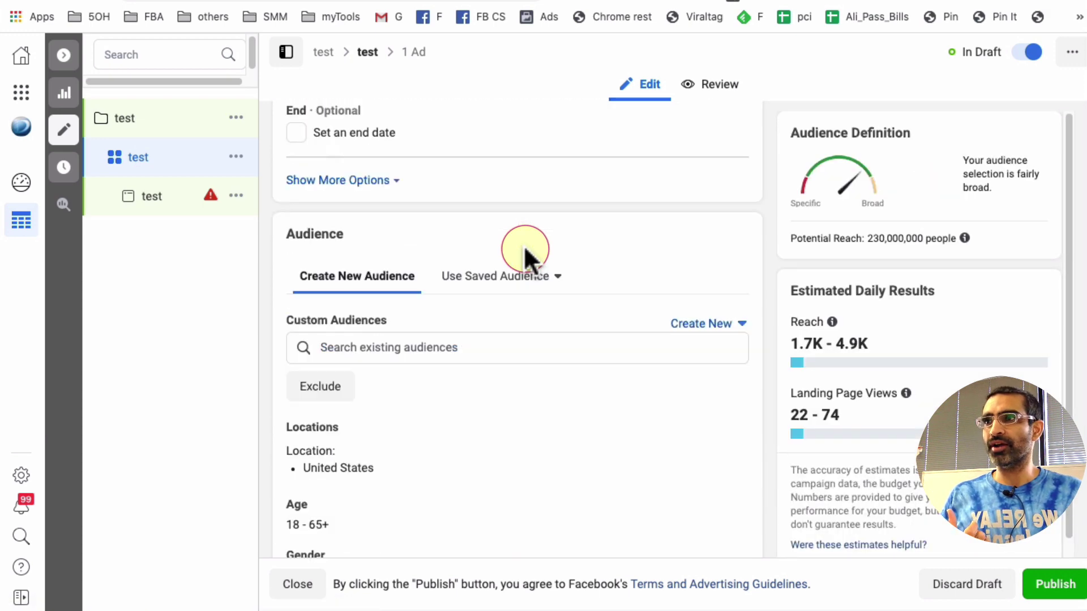
pyautogui.scroll(-3, 524, 248)
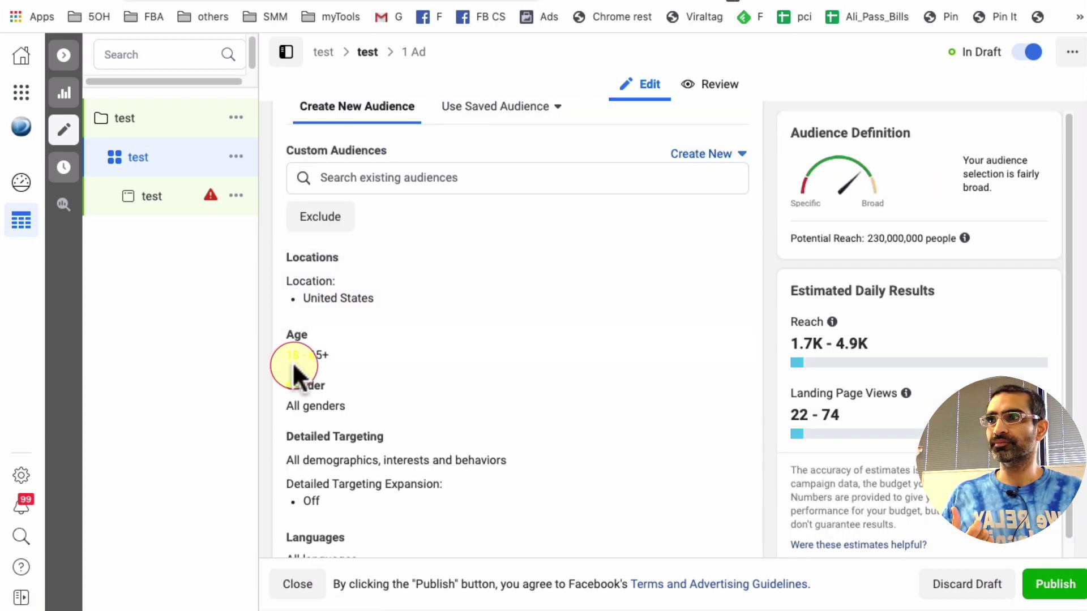
pyautogui.click(726, 260)
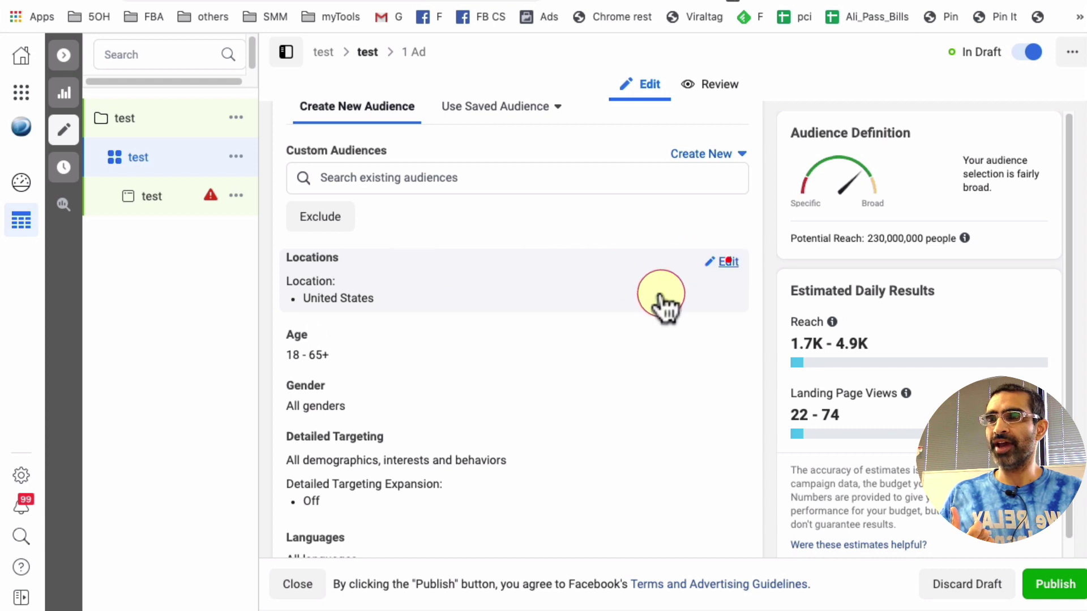
pyautogui.scroll(-1, 491, 390)
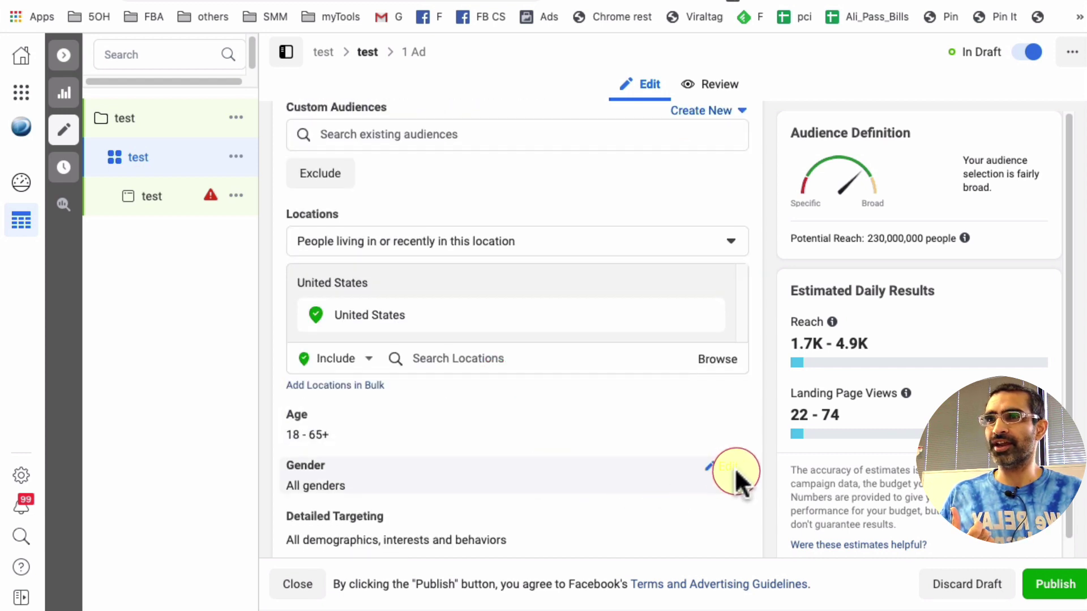
# Set the audience gender to Women, bringing potential reach to 130,000,000
pyautogui.click(729, 463)
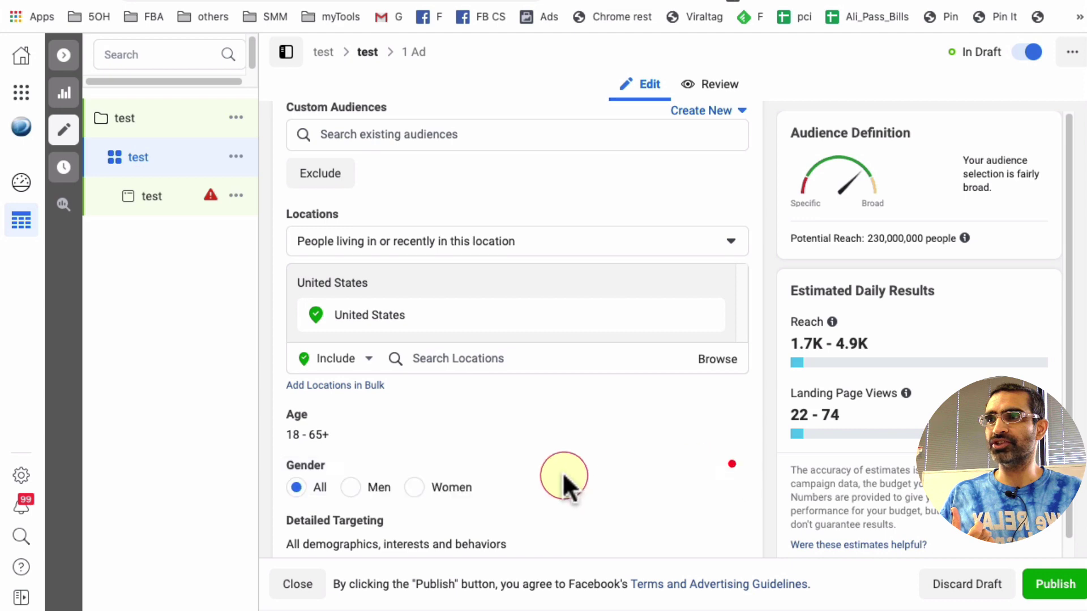
pyautogui.click(356, 484)
pyautogui.click(416, 484)
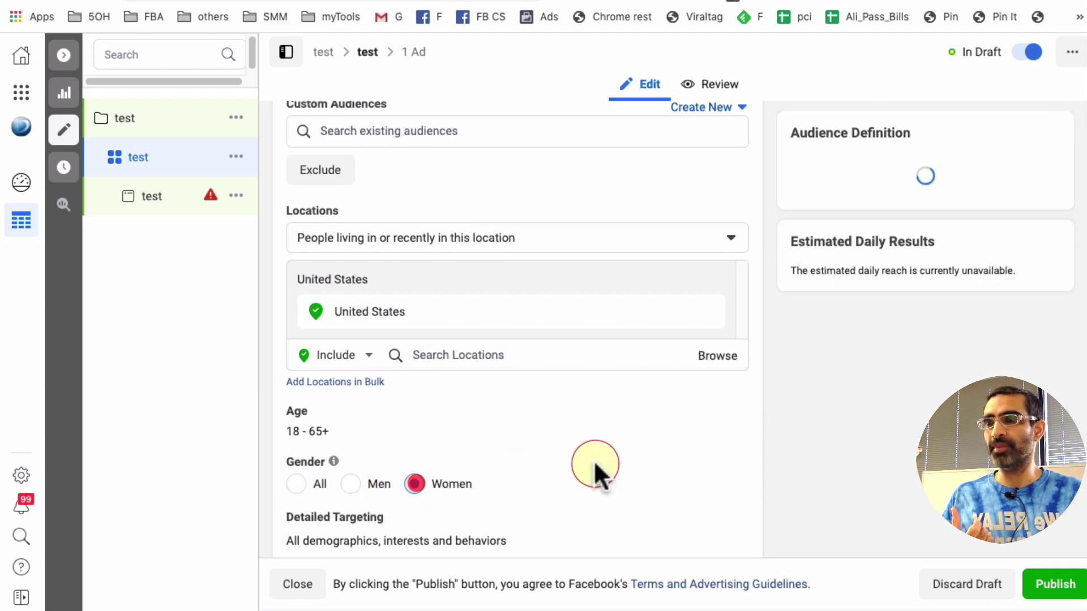
pyautogui.scroll(-7, 594, 473)
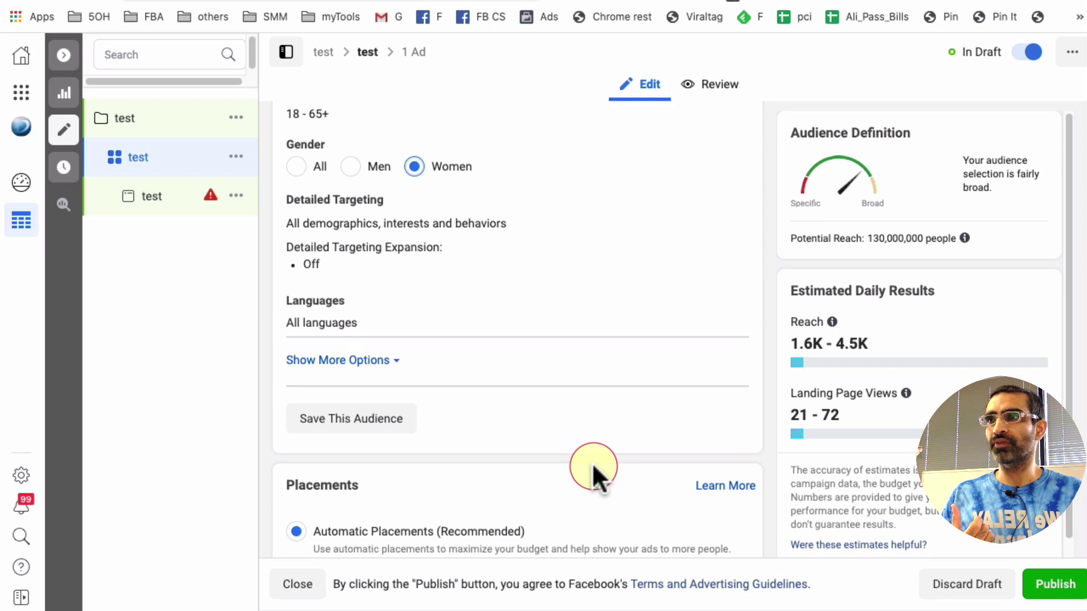
pyautogui.scroll(-5, 594, 467)
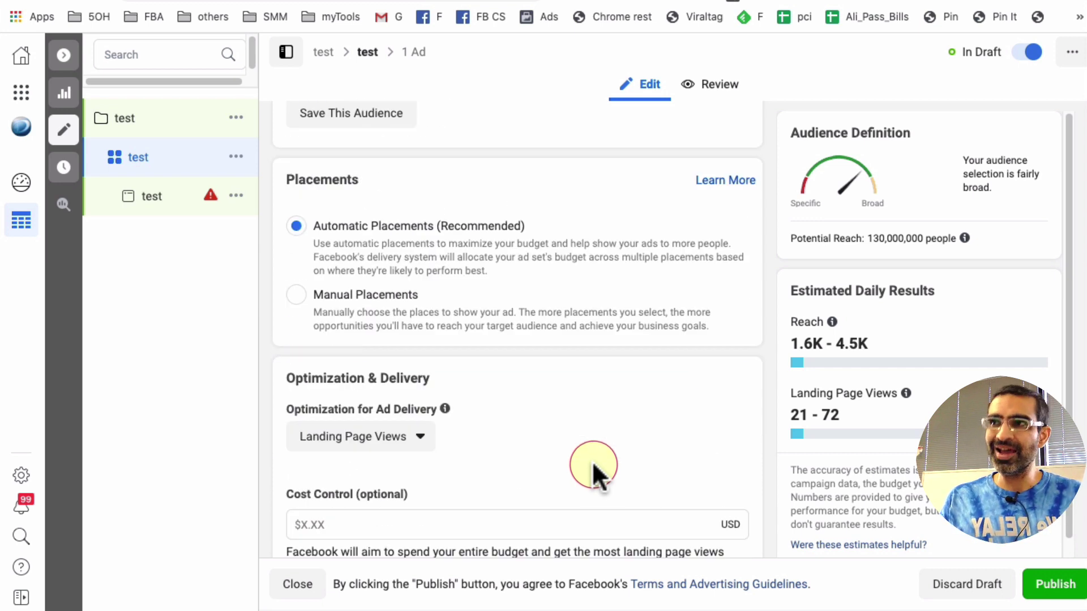
pyautogui.scroll(20, 517, 382)
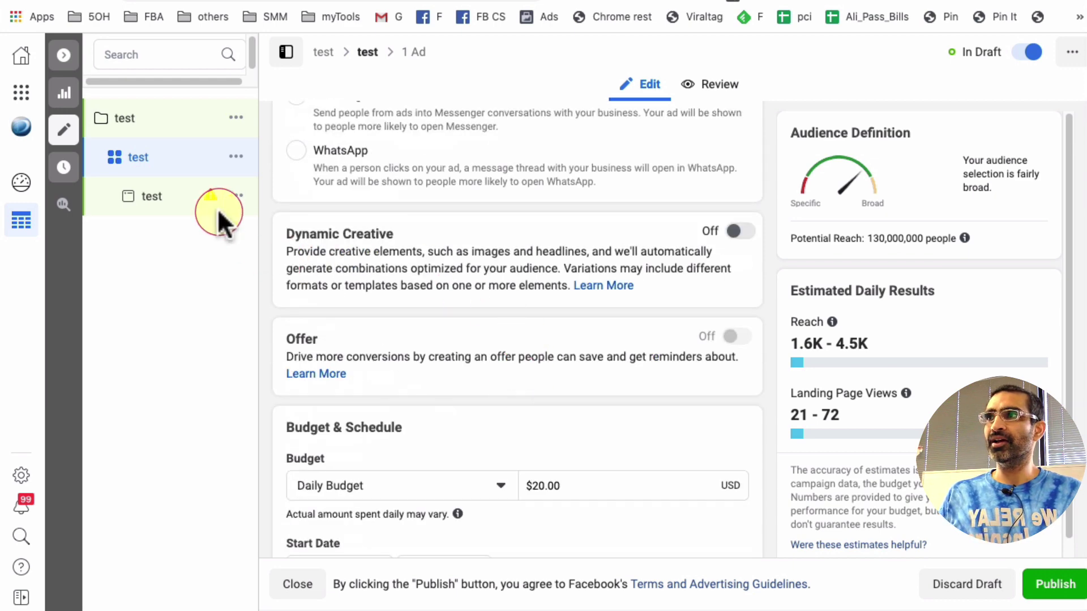
# Open the test ad for editing and review its add-media options
pyautogui.click(177, 198)
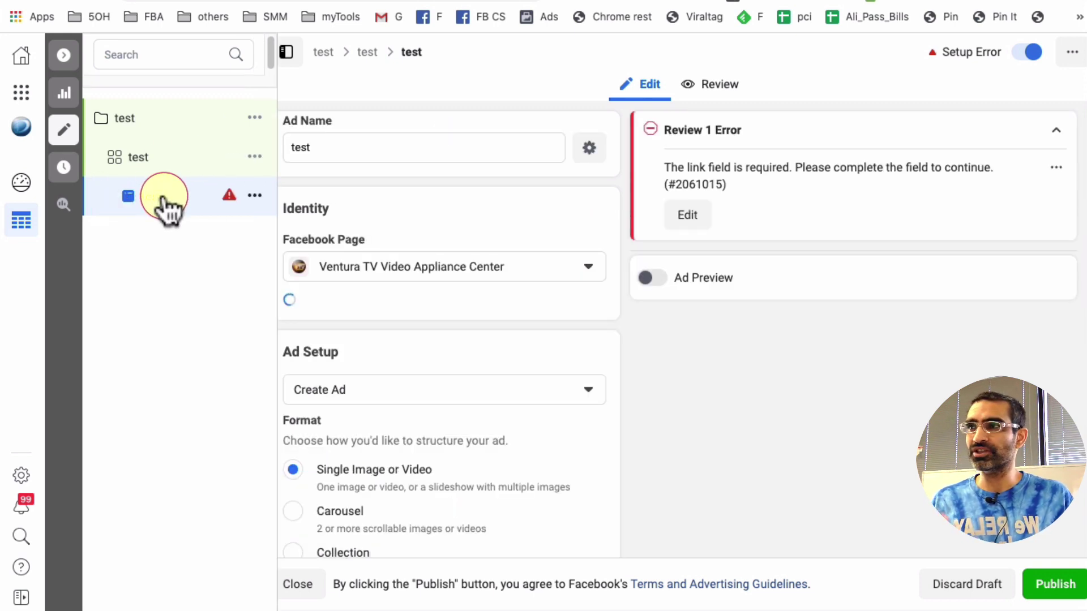
pyautogui.scroll(-6, 477, 244)
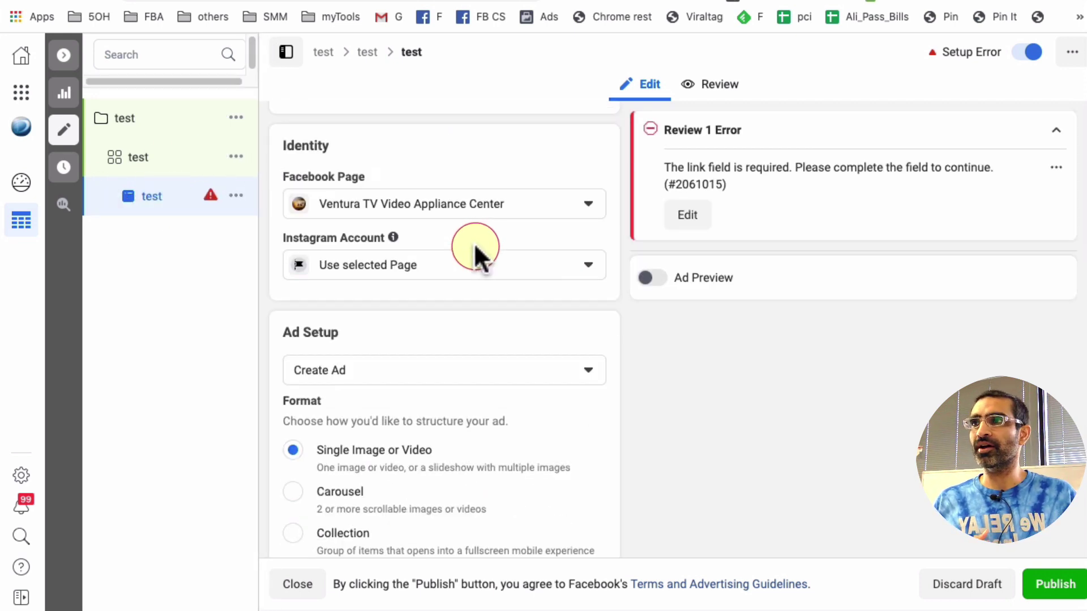
pyautogui.scroll(-4, 482, 261)
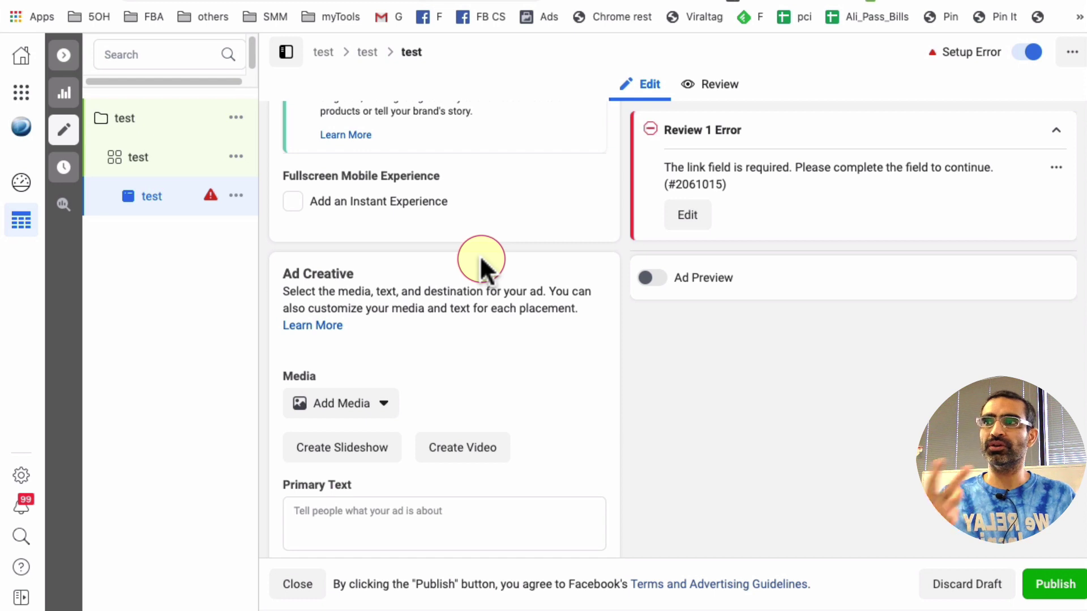
pyautogui.scroll(-1, 474, 321)
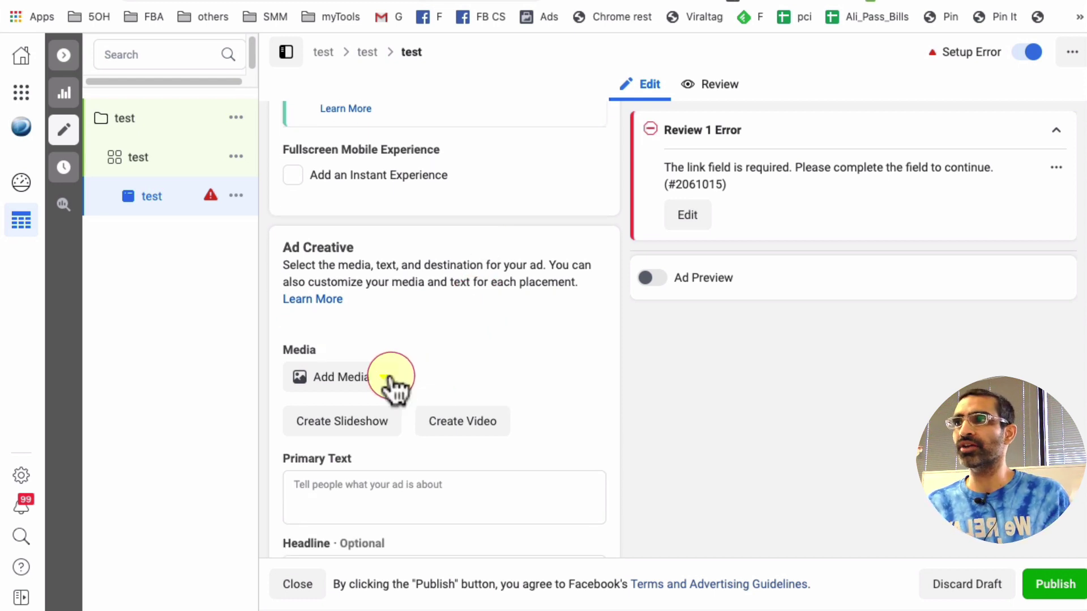
pyautogui.click(394, 375)
pyautogui.click(476, 332)
# Link the business's Instagram account to the test ad
pyautogui.scroll(-6, 521, 315)
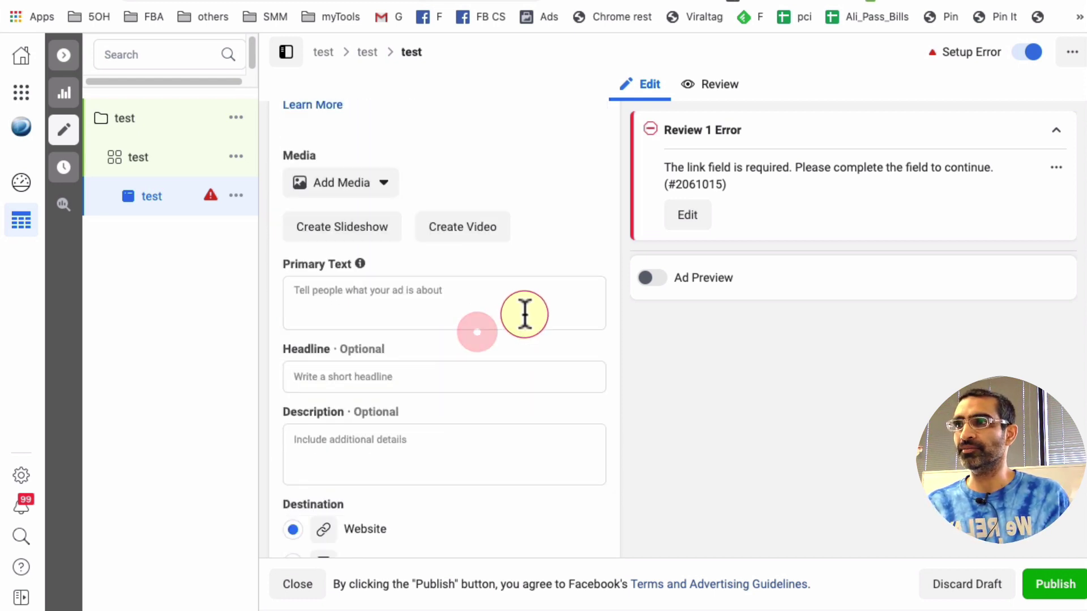
pyautogui.scroll(-7, 525, 311)
pyautogui.scroll(12, 525, 311)
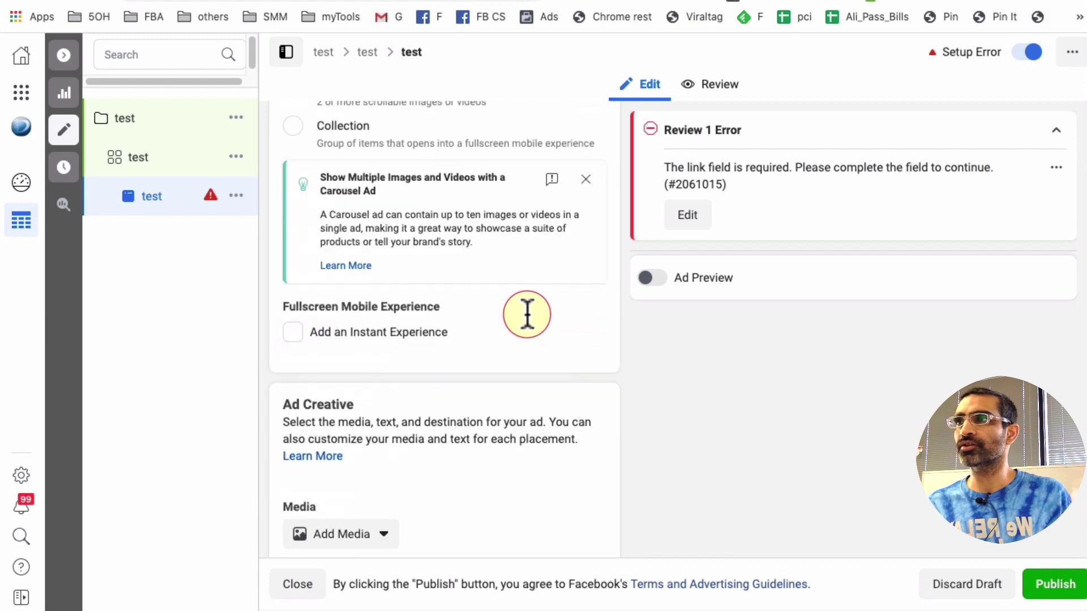
pyautogui.scroll(7, 524, 310)
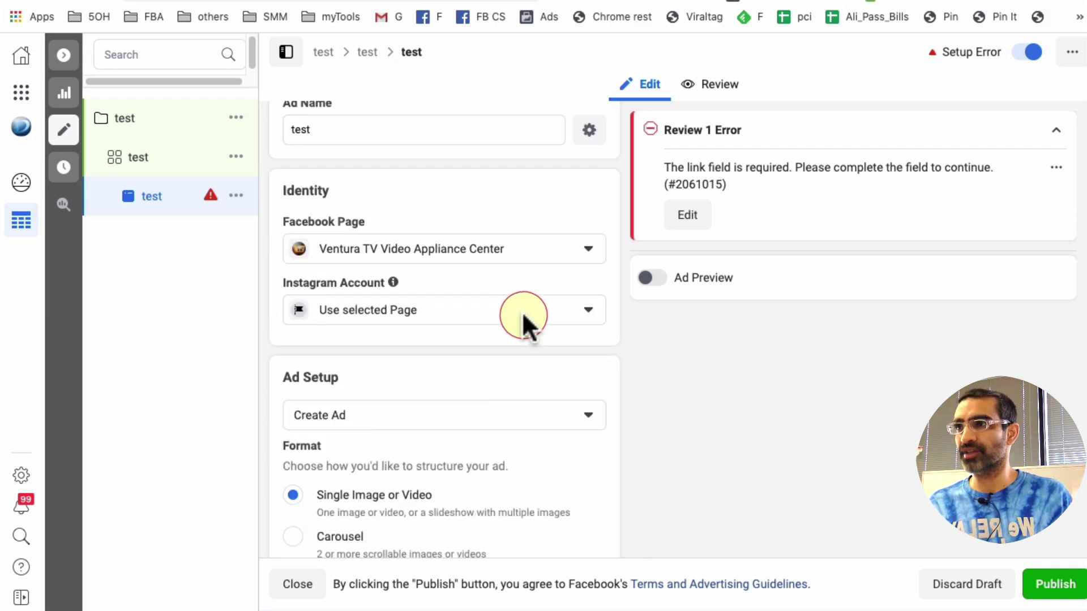
pyautogui.click(521, 311)
pyautogui.click(498, 375)
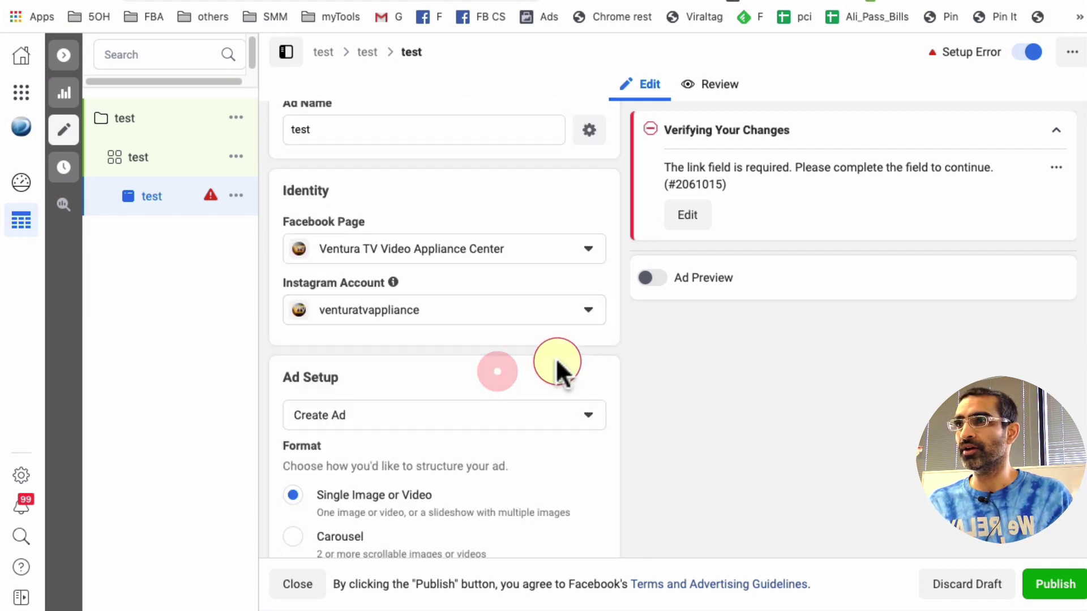
pyautogui.scroll(-2, 555, 359)
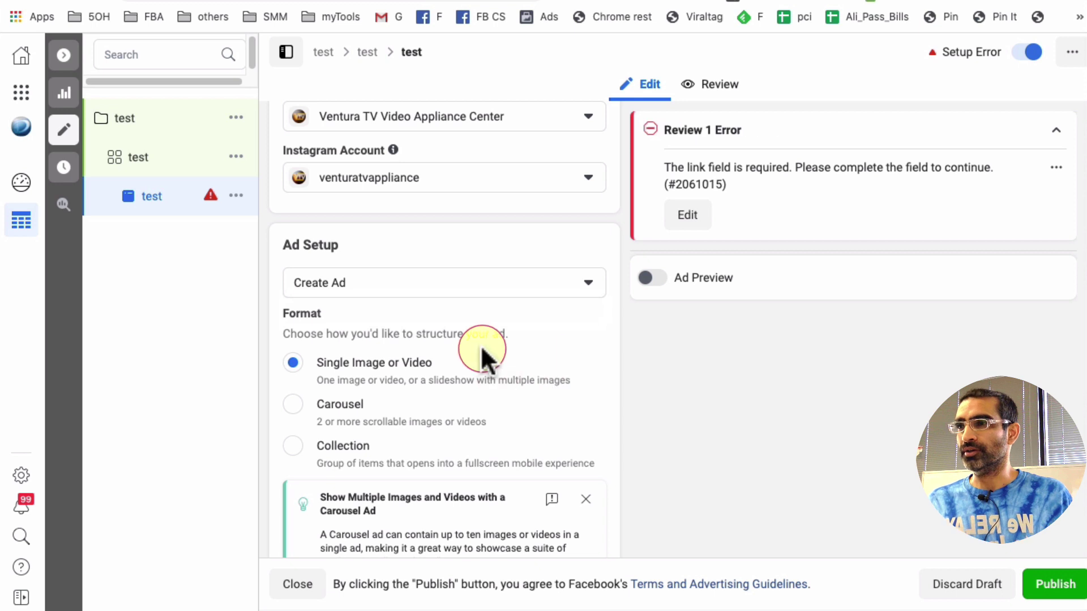
# Set the ad setup to Use Existing Post
pyautogui.click(495, 285)
pyautogui.click(368, 347)
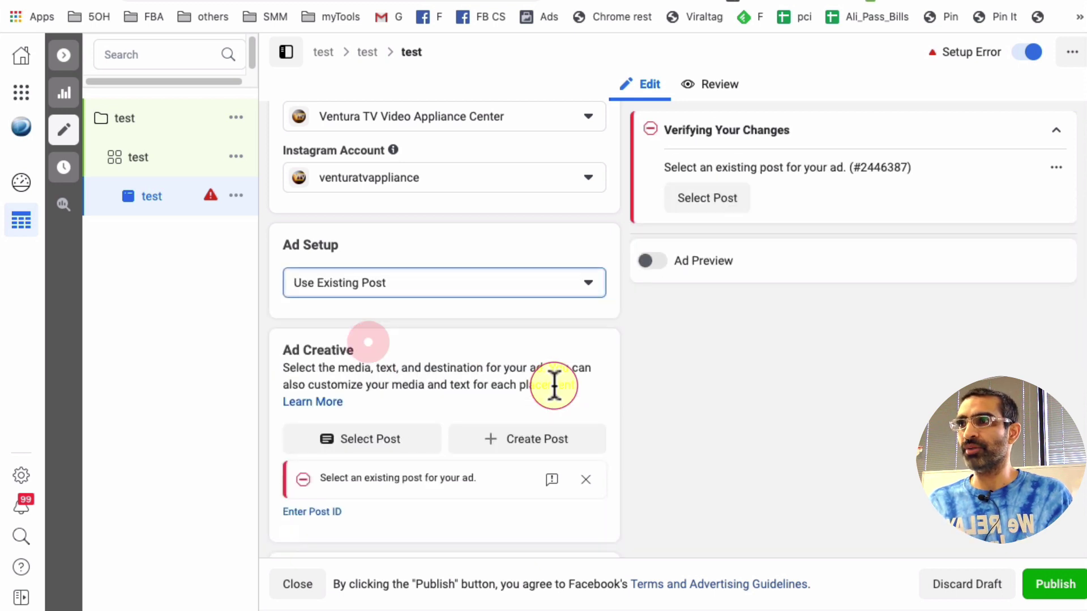
pyautogui.scroll(-2, 555, 385)
# Choose the 'BIG SALE in FRESNO!' Page post as the test ad's creative
pyautogui.click(373, 342)
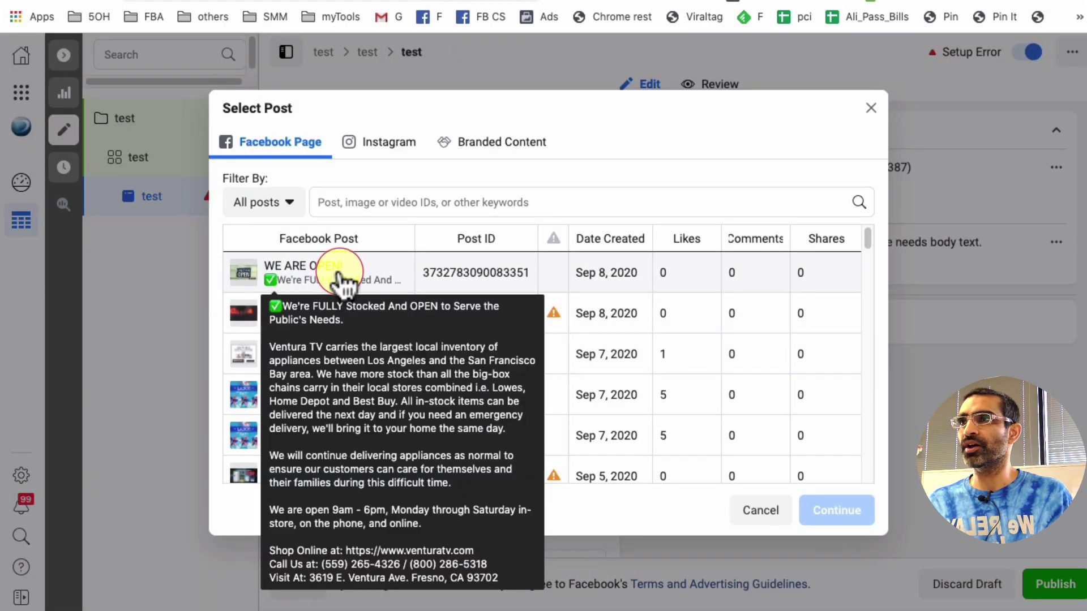
pyautogui.click(319, 365)
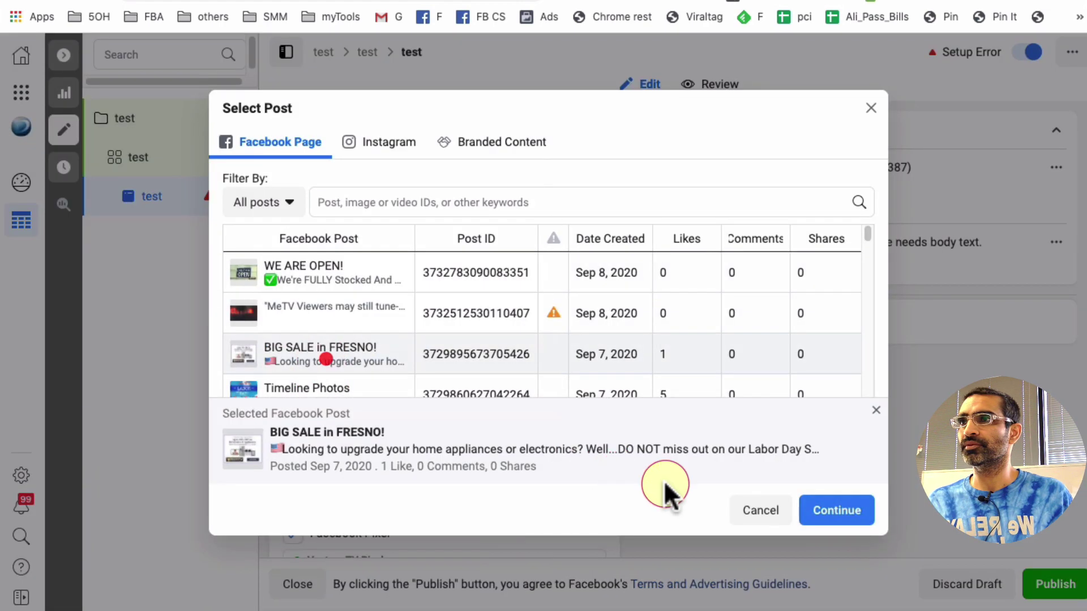
pyautogui.click(825, 512)
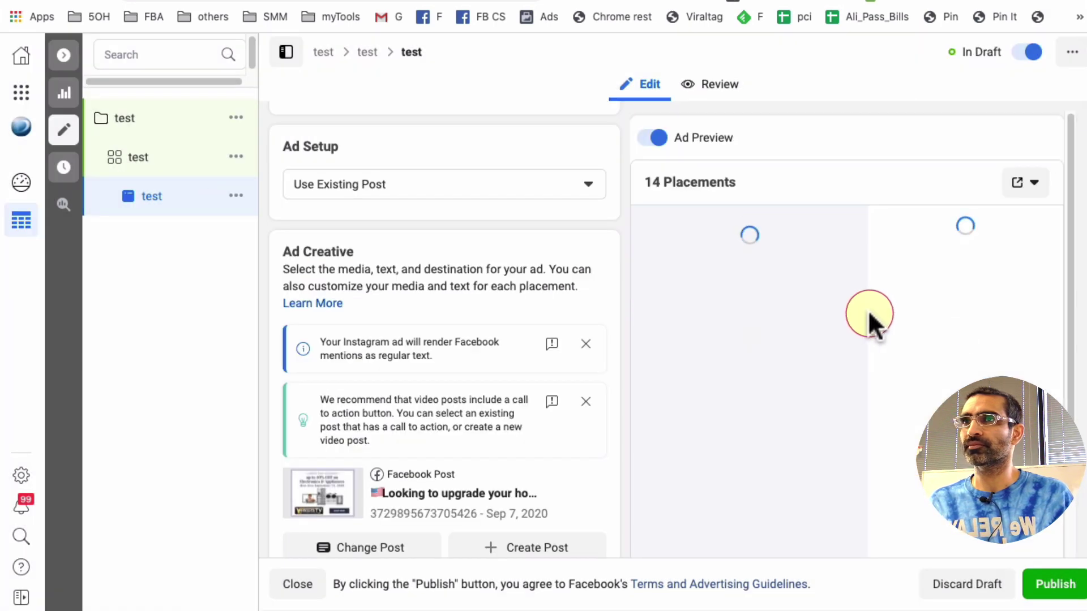
pyautogui.scroll(-5, 868, 315)
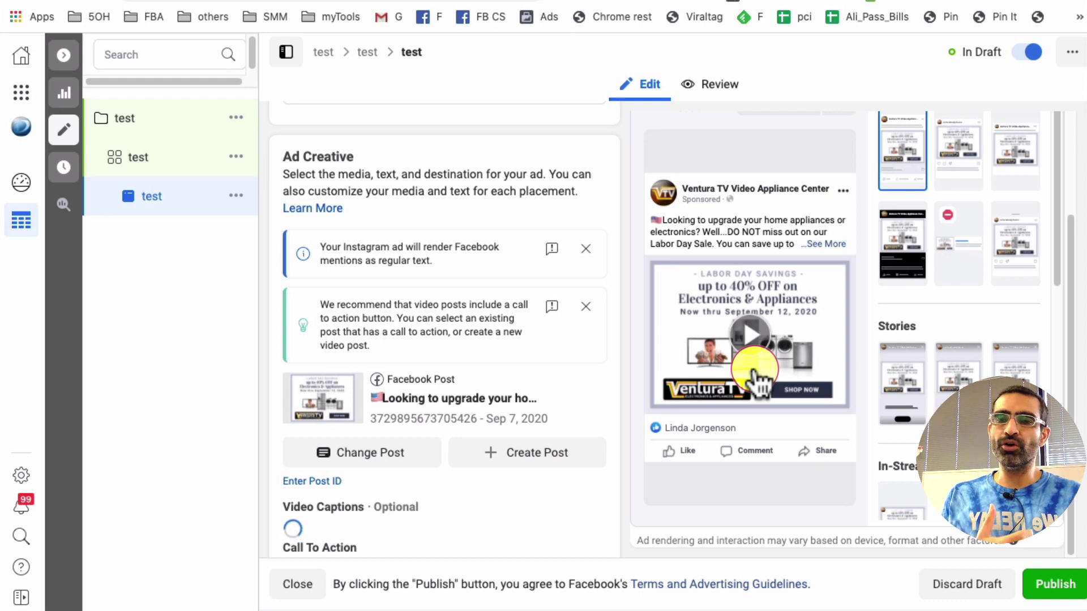
# Discard the ad draft and select the test campaign in the Campaigns list
pyautogui.click(952, 588)
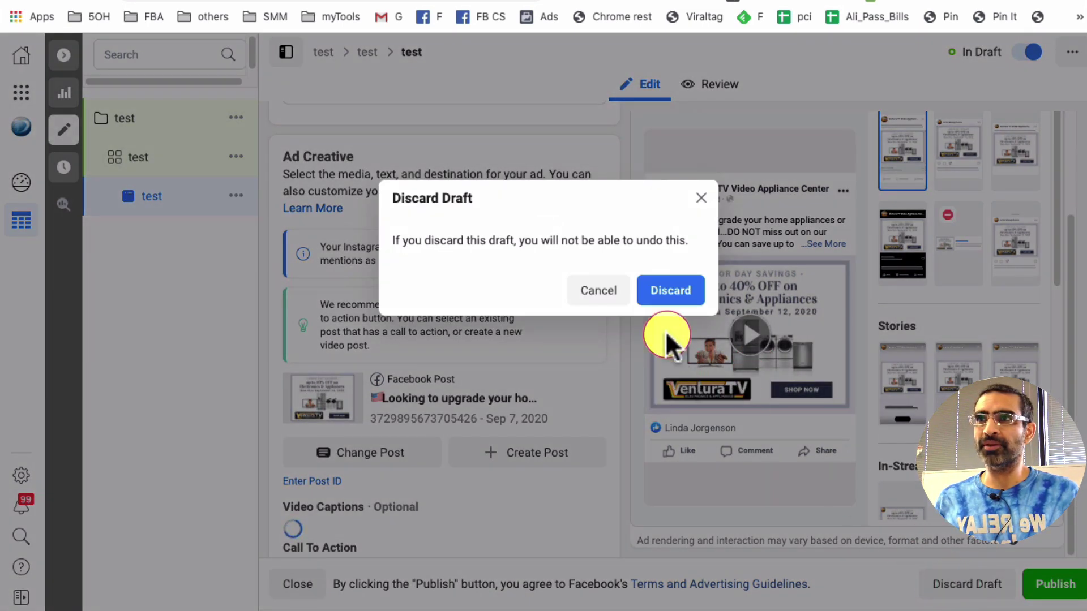
pyautogui.click(676, 290)
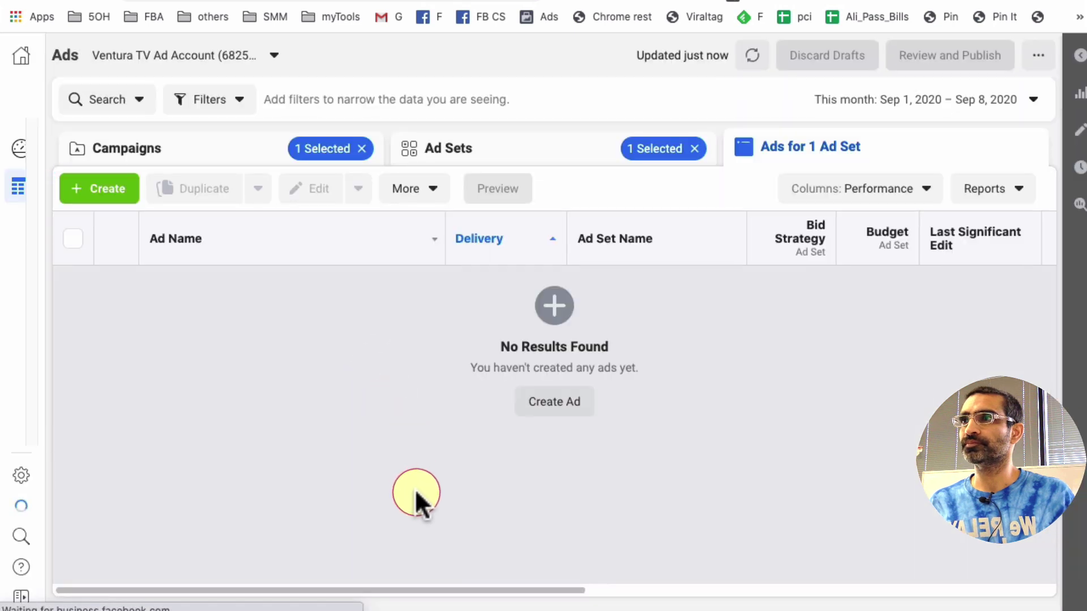
pyautogui.click(269, 149)
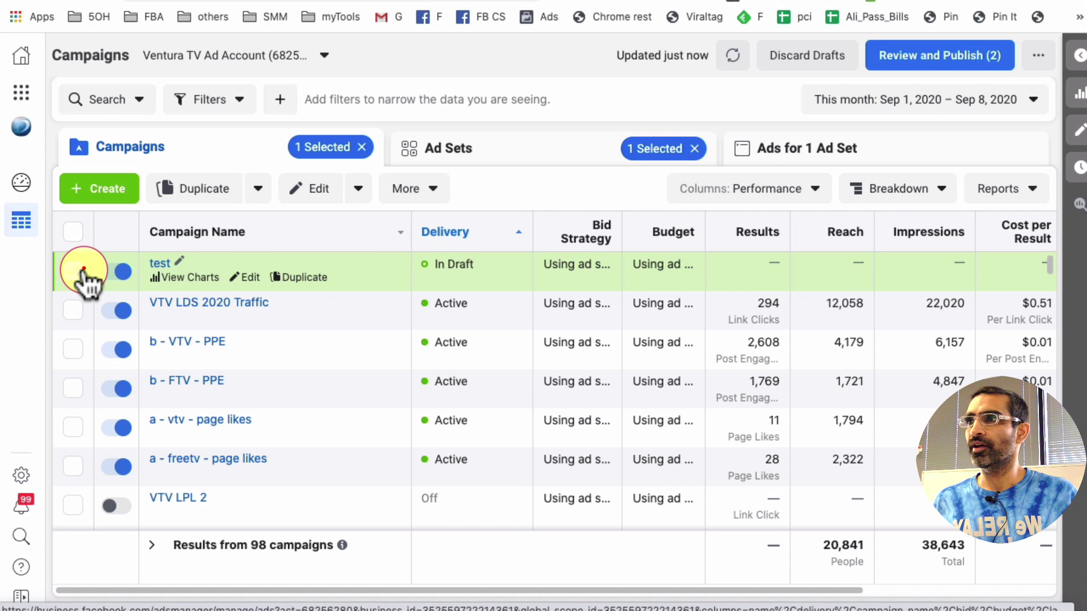
pyautogui.click(73, 271)
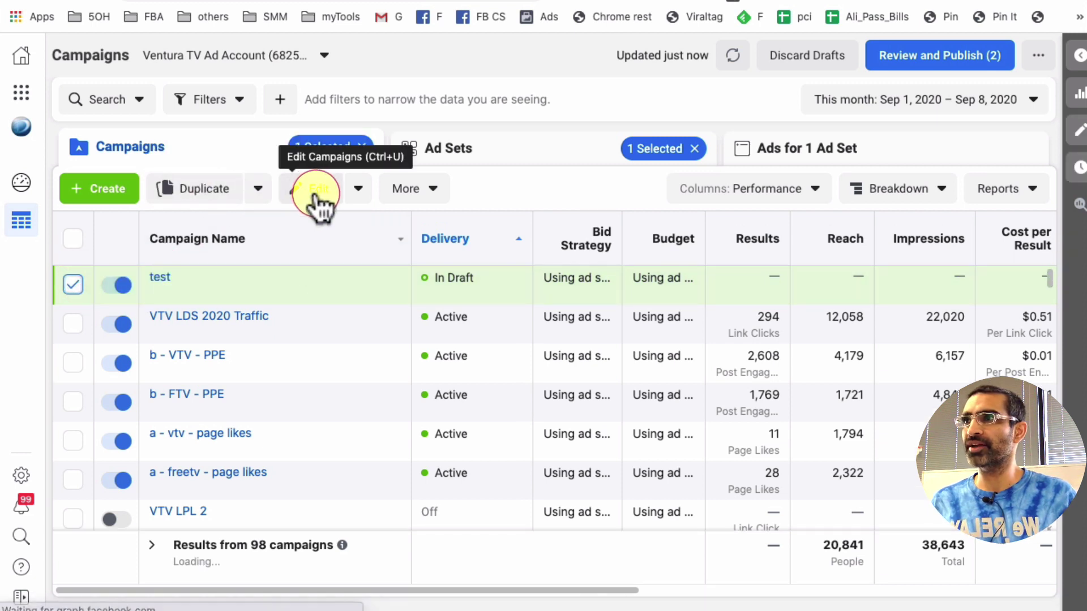
# Delete the test campaign, leaving 97, and open a blank Quick Creation form
pyautogui.click(359, 190)
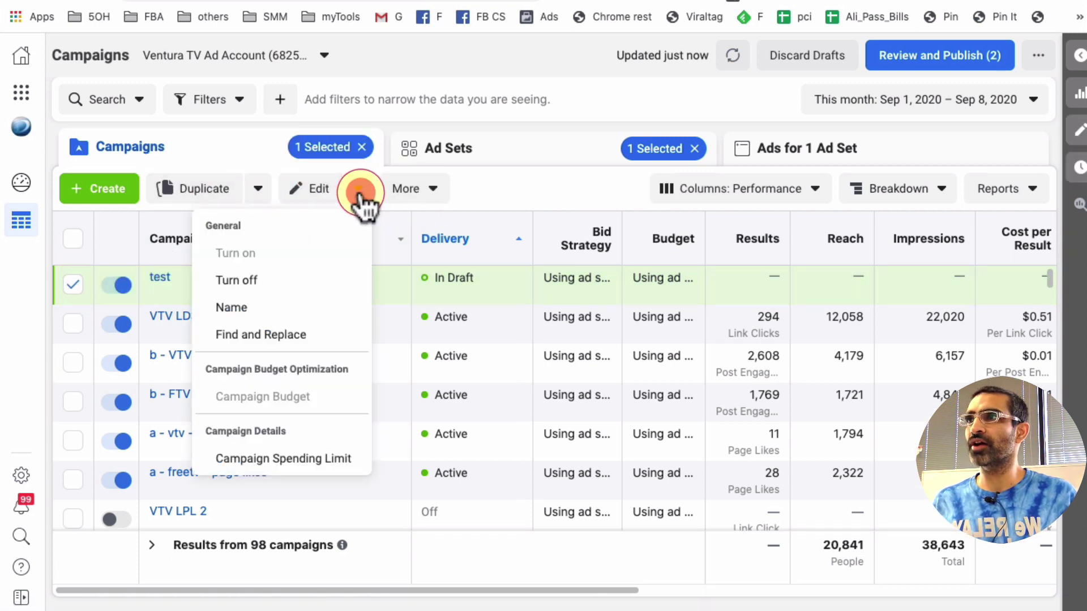
pyautogui.click(358, 192)
pyautogui.click(431, 192)
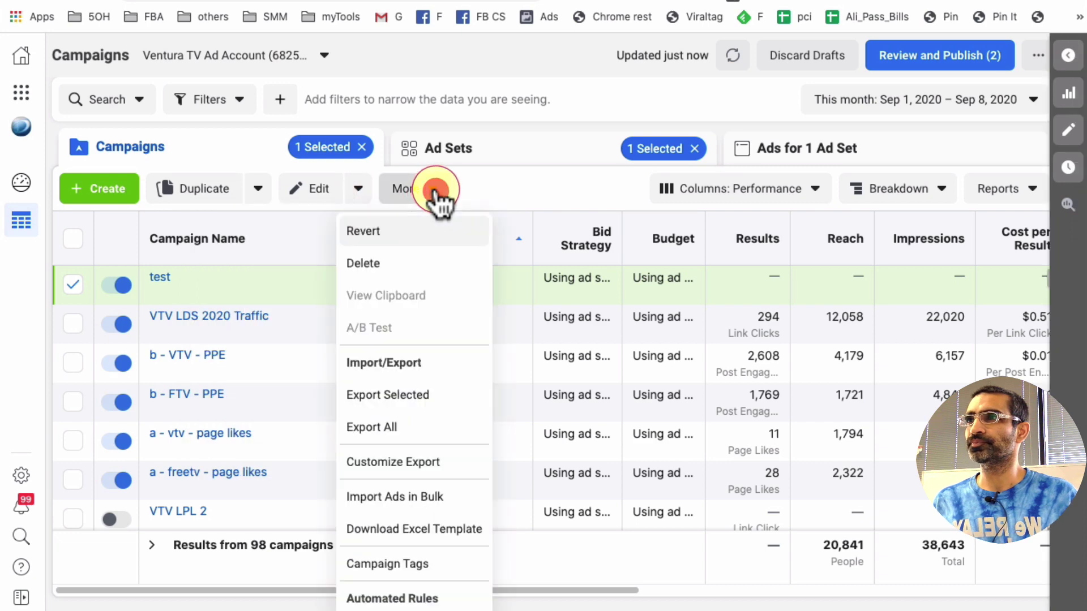
pyautogui.click(409, 265)
pyautogui.click(710, 267)
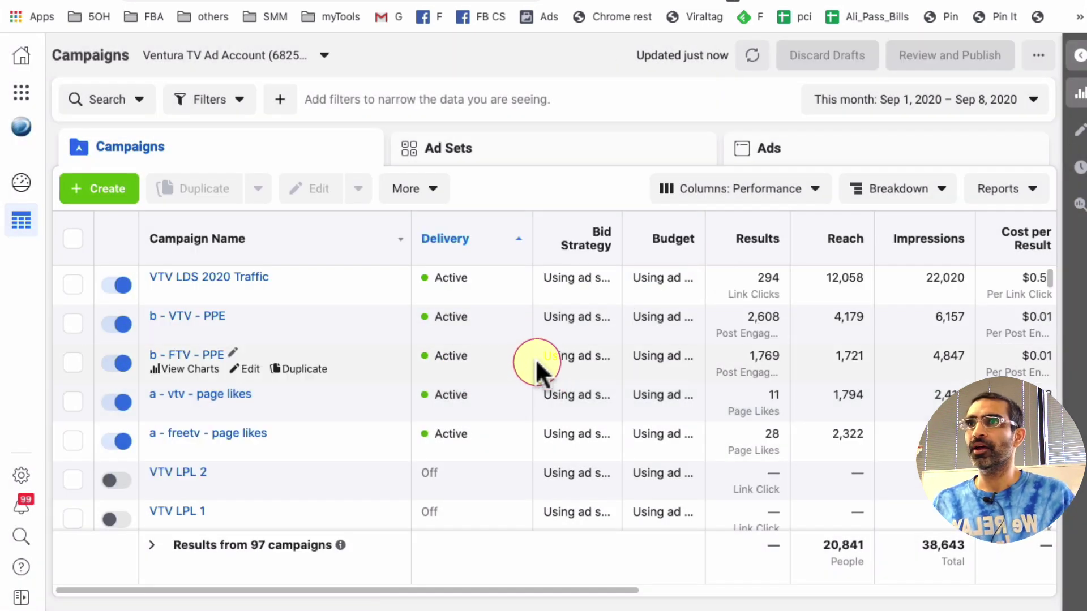
pyautogui.click(105, 194)
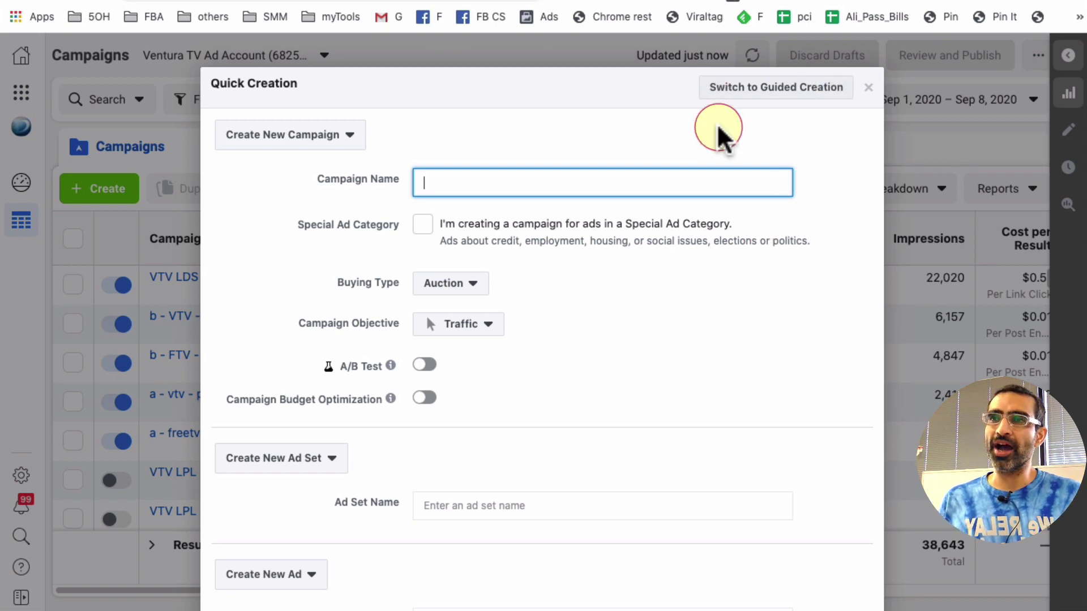
# Switch to Guided Creation and pick Traffic as the new campaign's objective
pyautogui.click(667, 97)
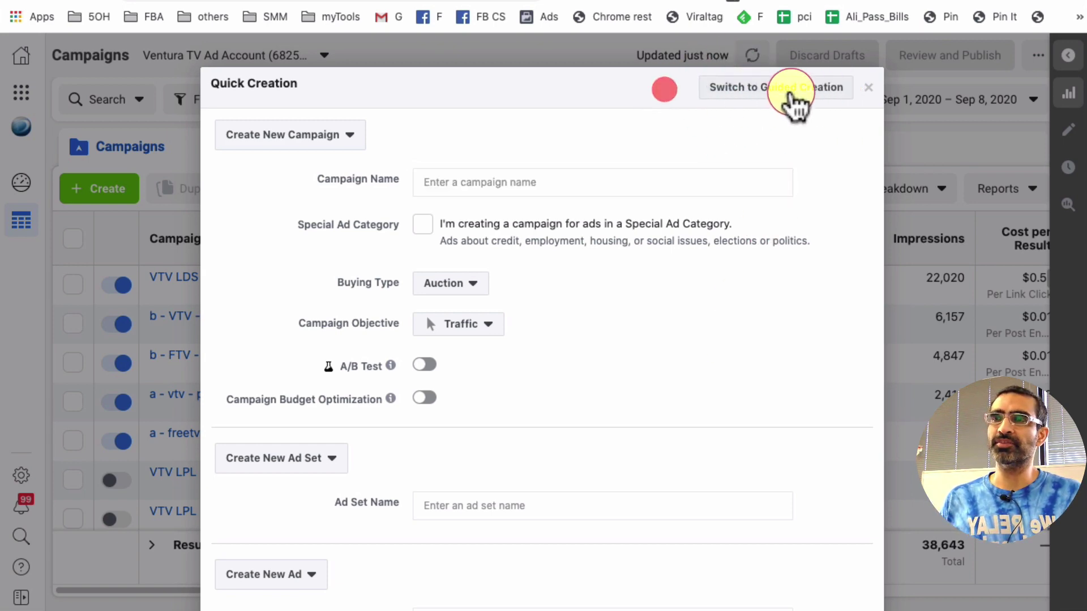
pyautogui.click(783, 88)
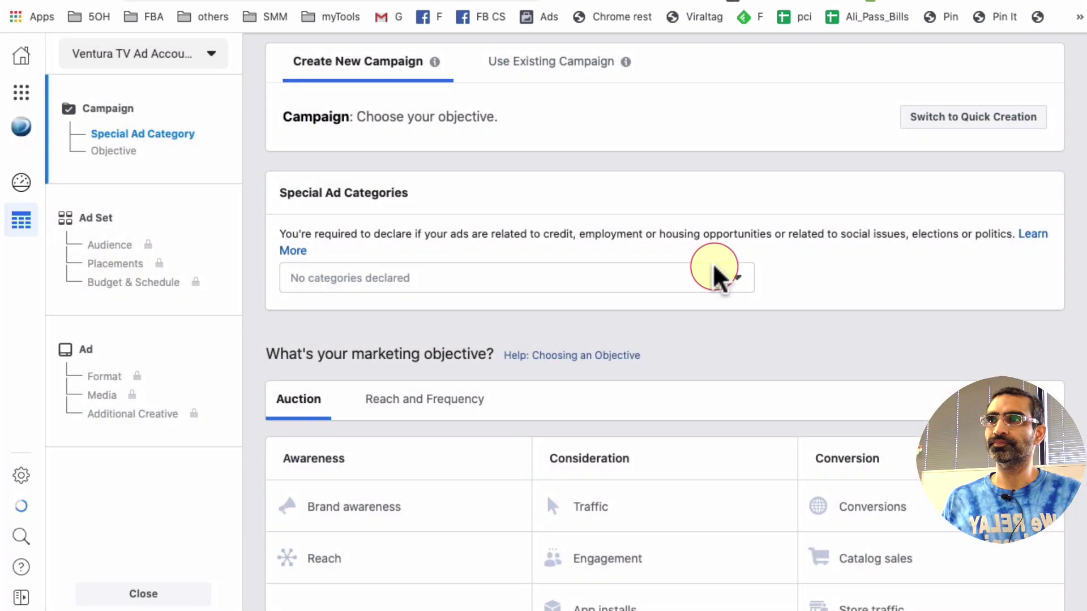
pyautogui.scroll(-4, 719, 278)
pyautogui.scroll(2, 777, 301)
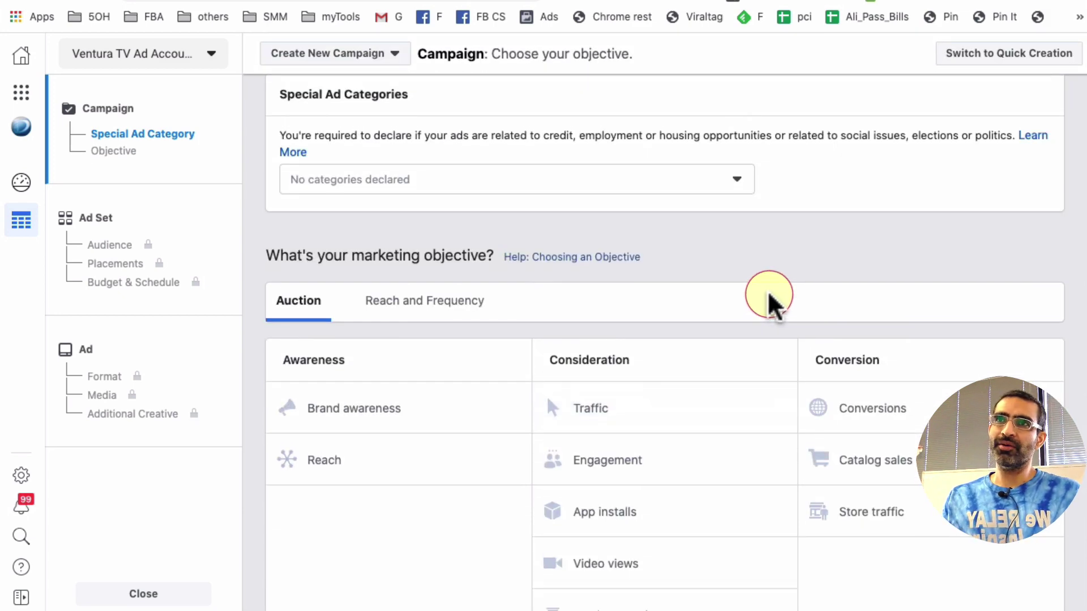
pyautogui.scroll(3, 772, 299)
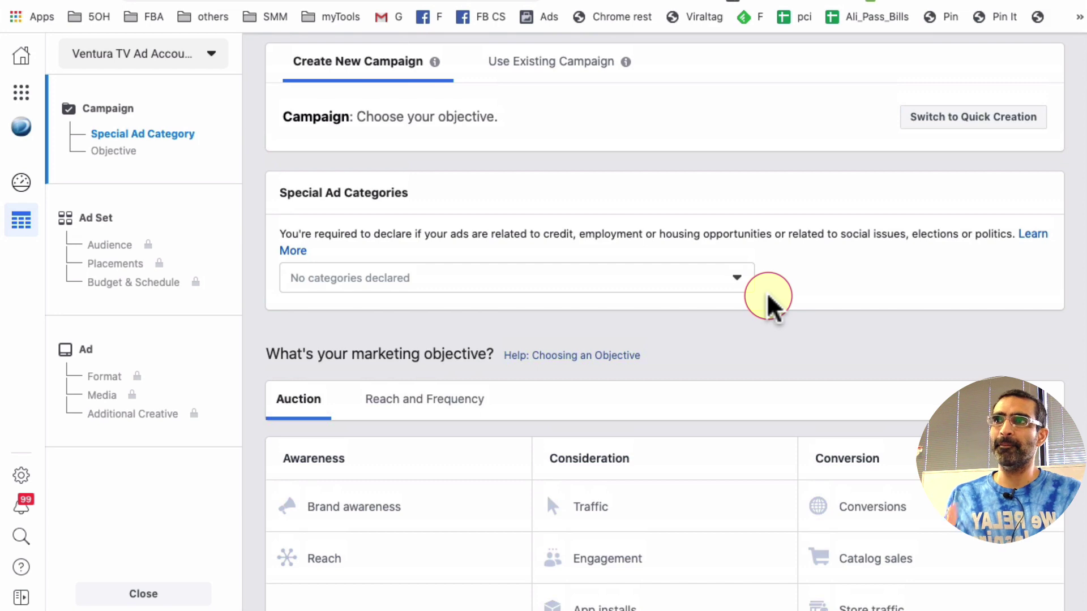
pyautogui.scroll(-3, 769, 300)
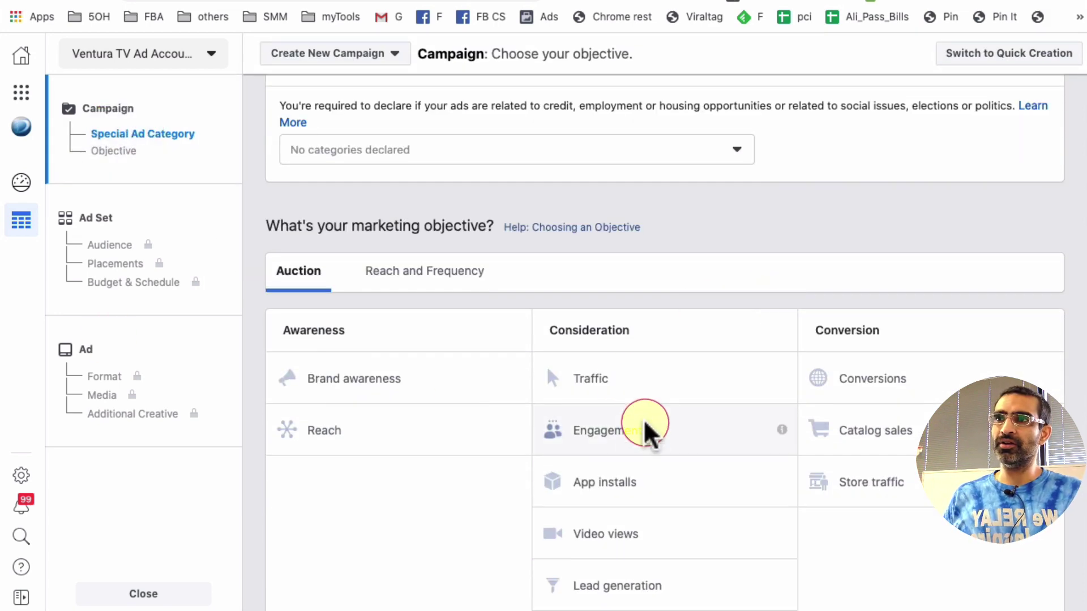
pyautogui.click(610, 367)
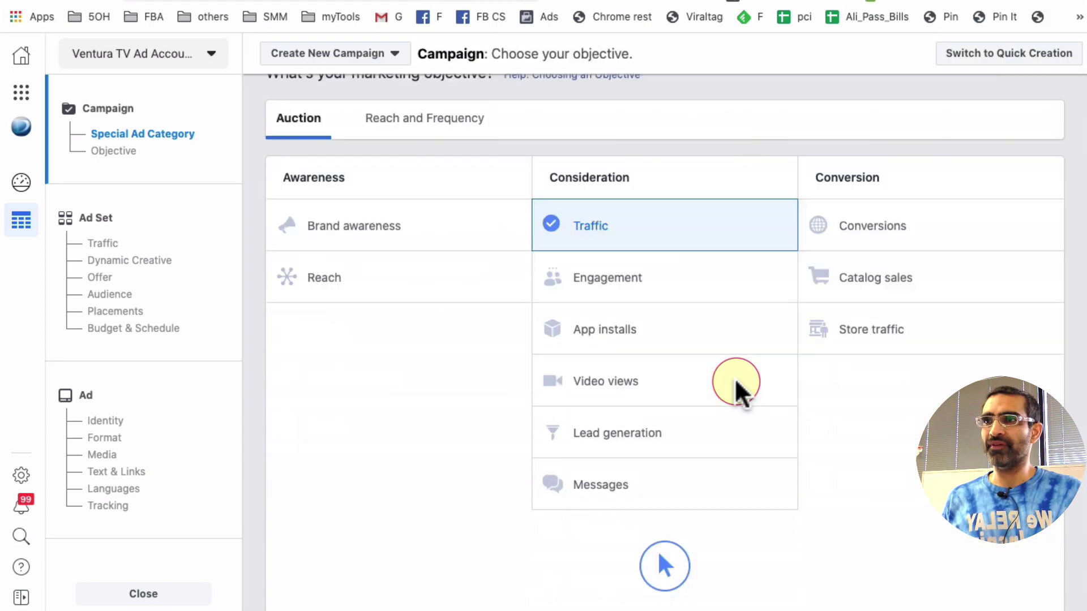
pyautogui.scroll(-5, 734, 378)
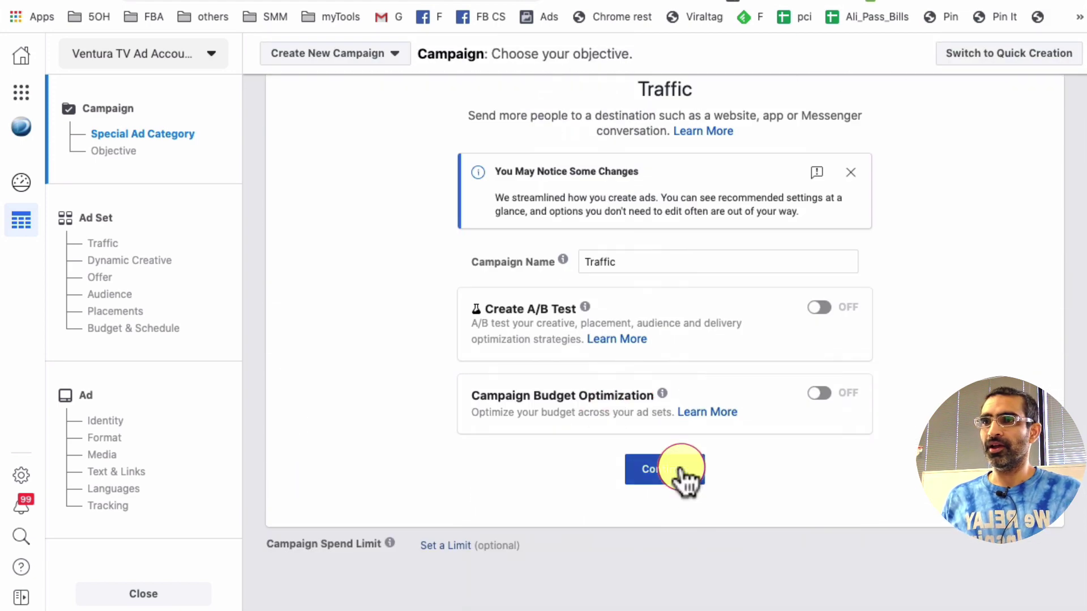
pyautogui.click(684, 473)
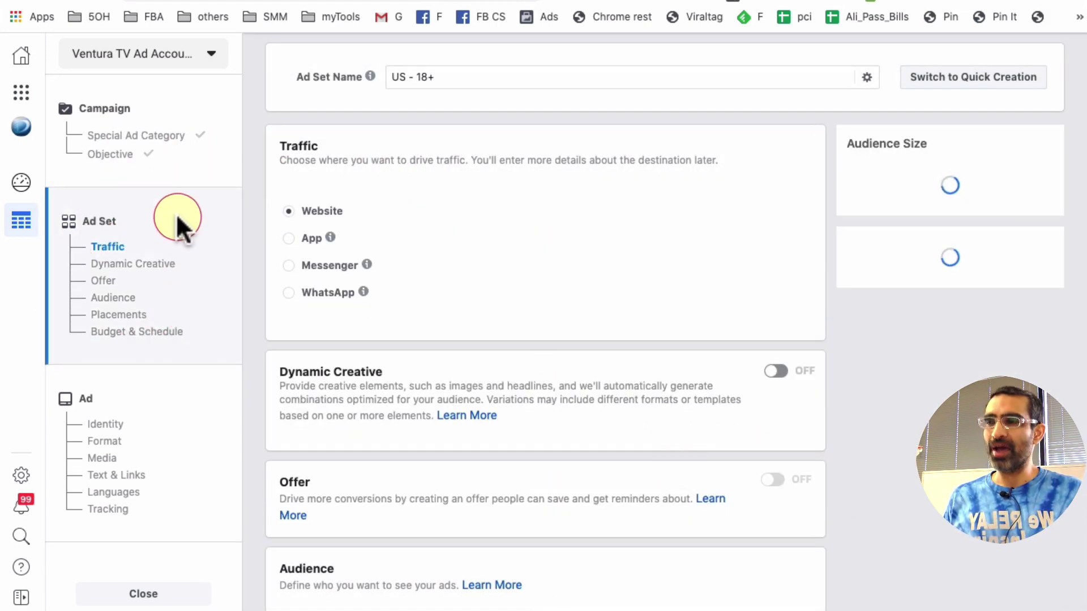
# Restrict the US - 18+ ad set's gender to Women, cutting reach to 130,000,000
pyautogui.tripleClick(458, 80)
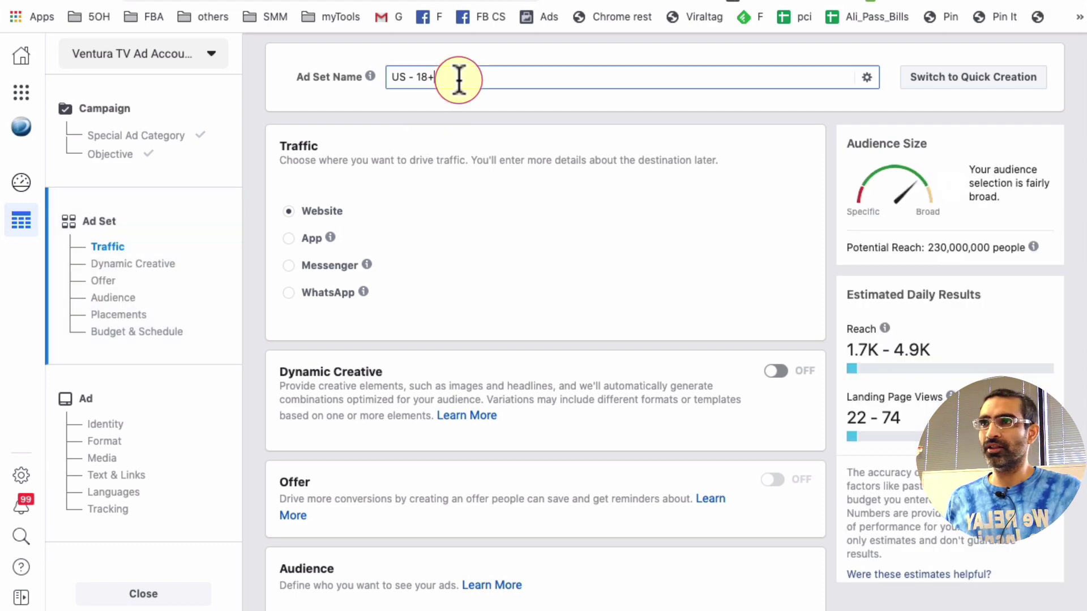
pyautogui.scroll(-5, 583, 181)
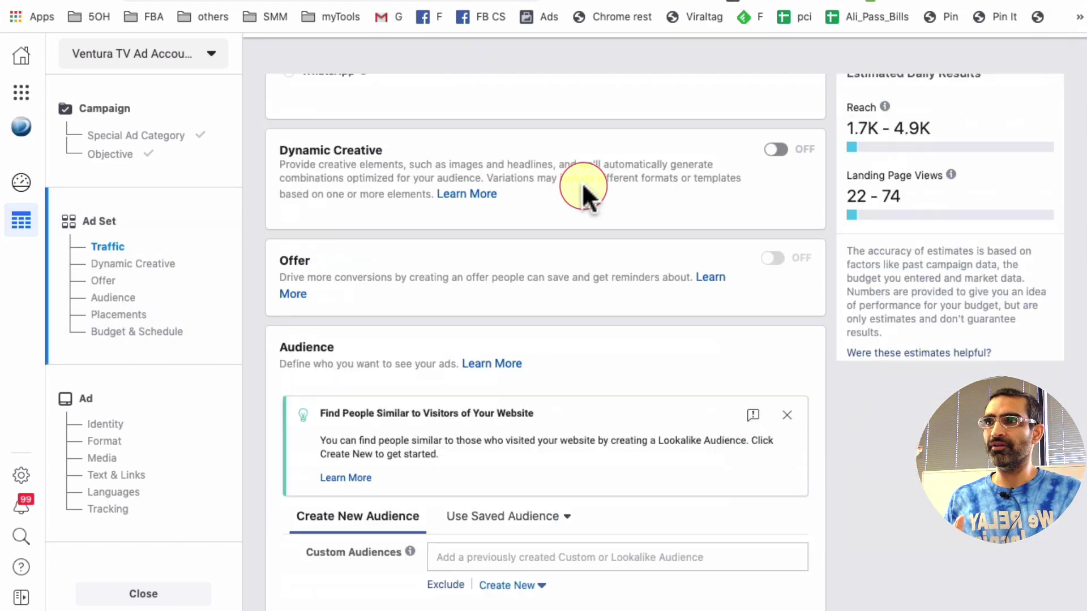
pyautogui.scroll(-5, 580, 198)
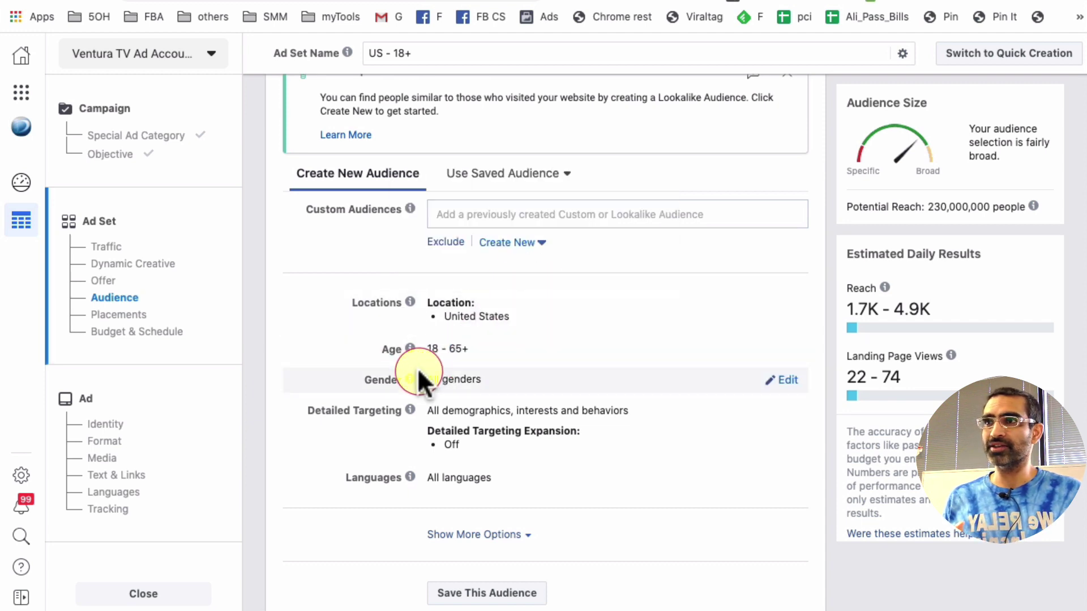
pyautogui.click(787, 379)
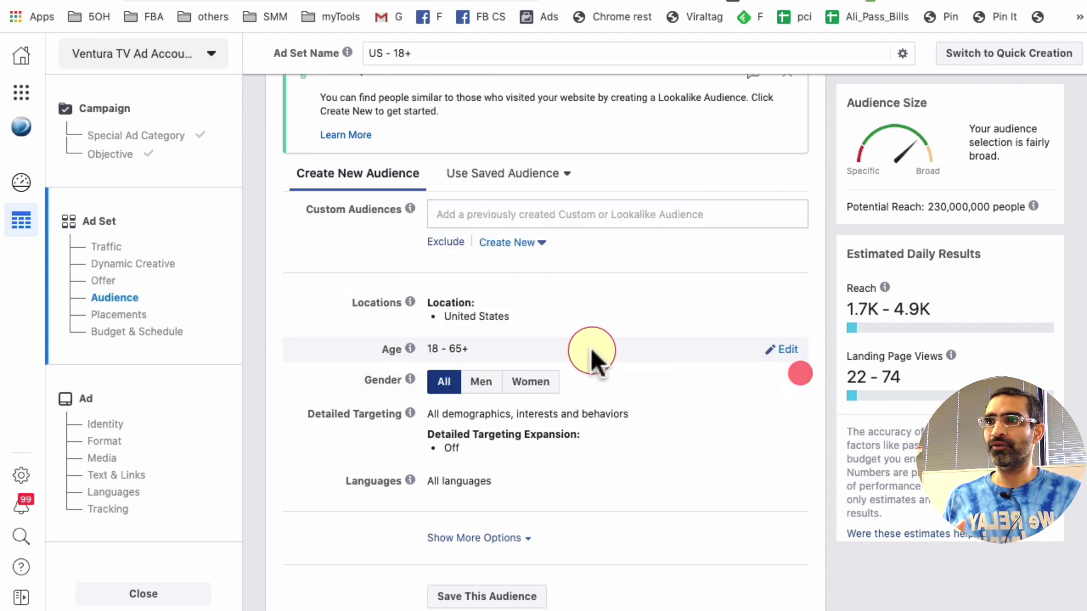
pyautogui.click(531, 382)
pyautogui.scroll(-6, 679, 413)
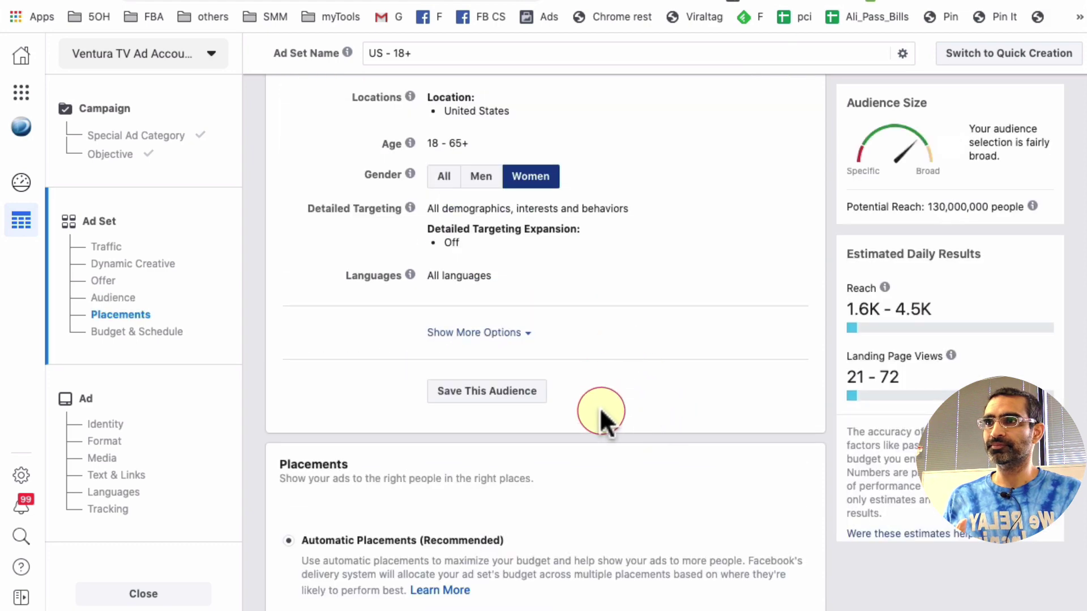
pyautogui.scroll(-9, 544, 331)
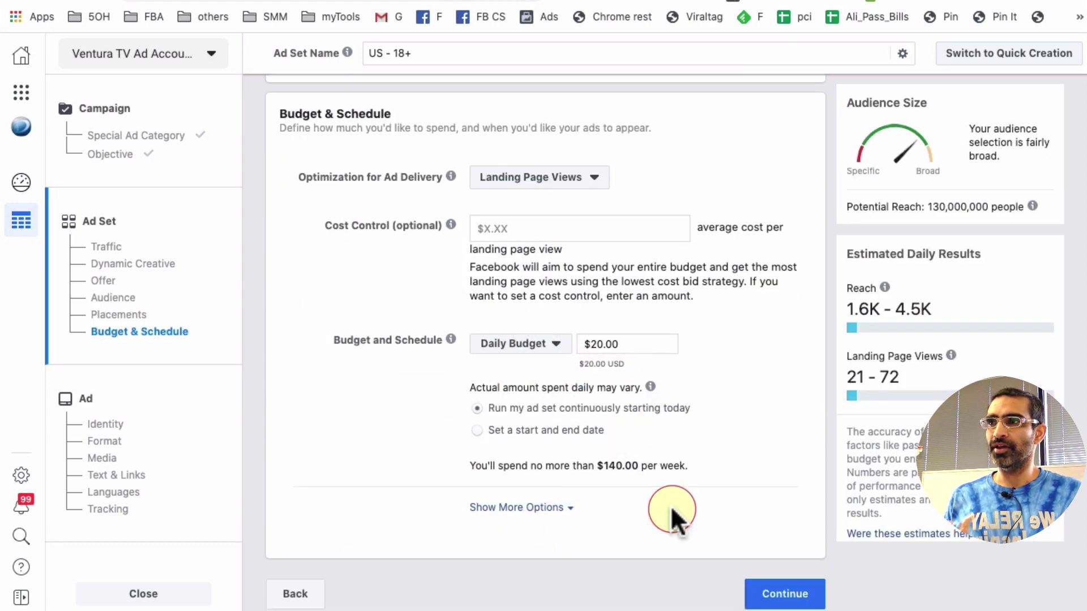
# Advance to the 'Default name - Traffic' ad step, then close without saving
pyautogui.click(780, 583)
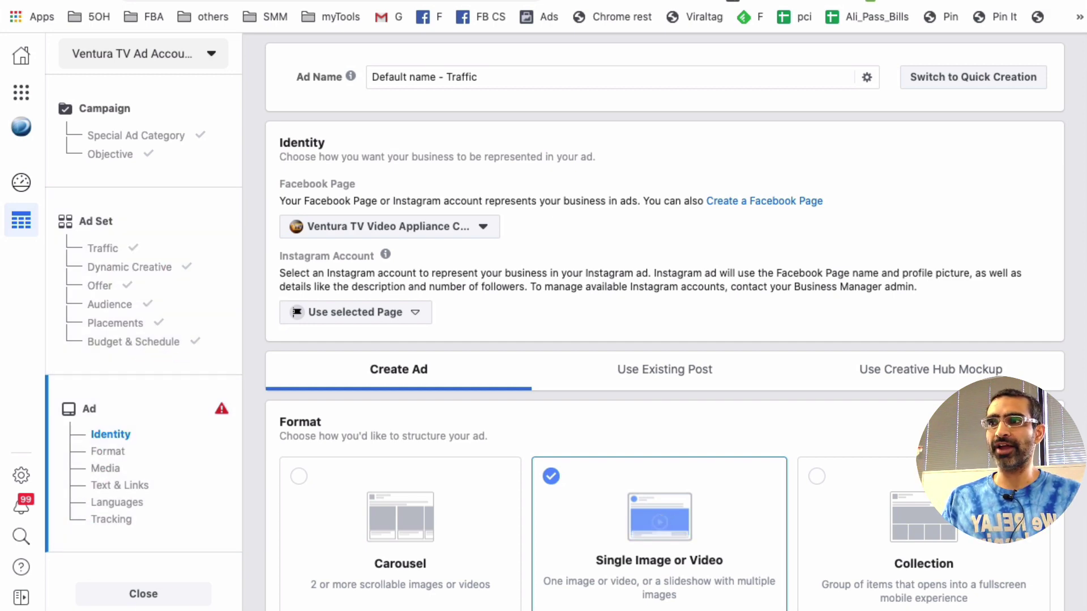
pyautogui.click(162, 593)
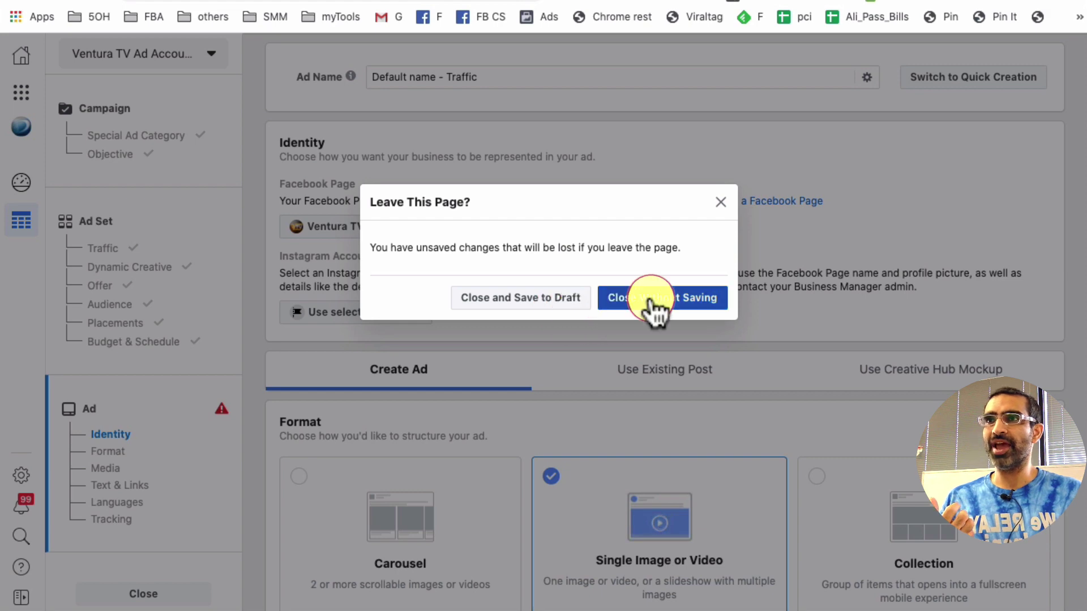
pyautogui.click(668, 305)
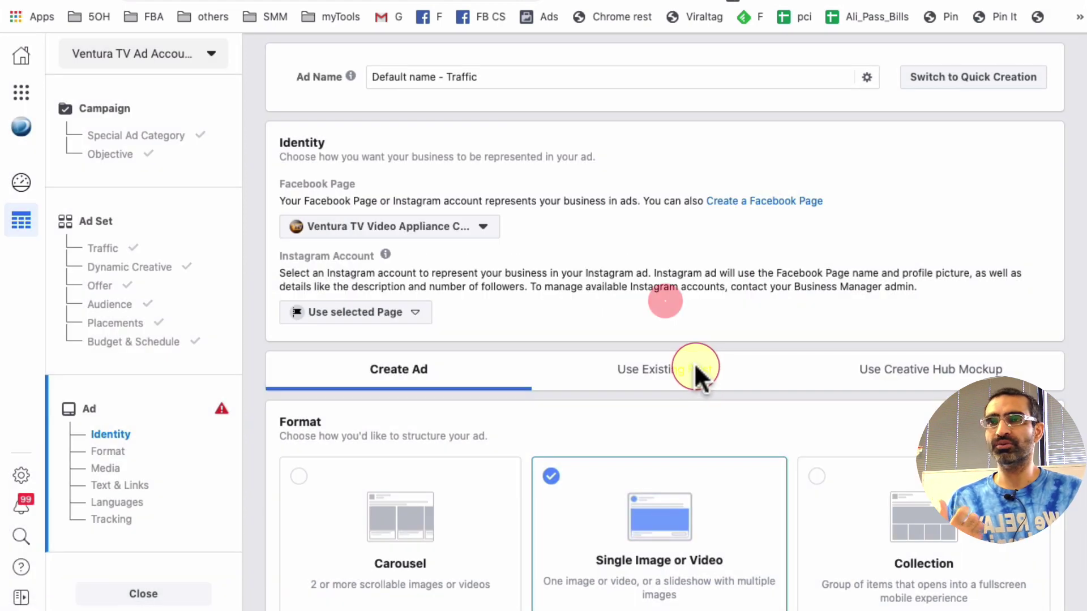